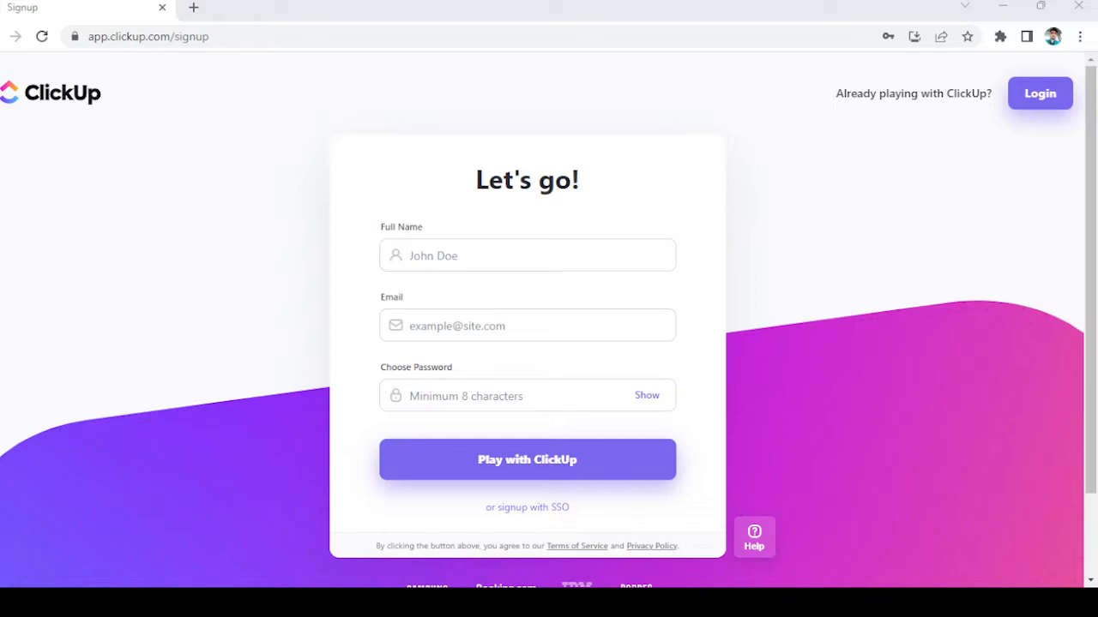
Enter your full name, work e-mail address and a password, then submit the sign-up form
left_click(549, 255)
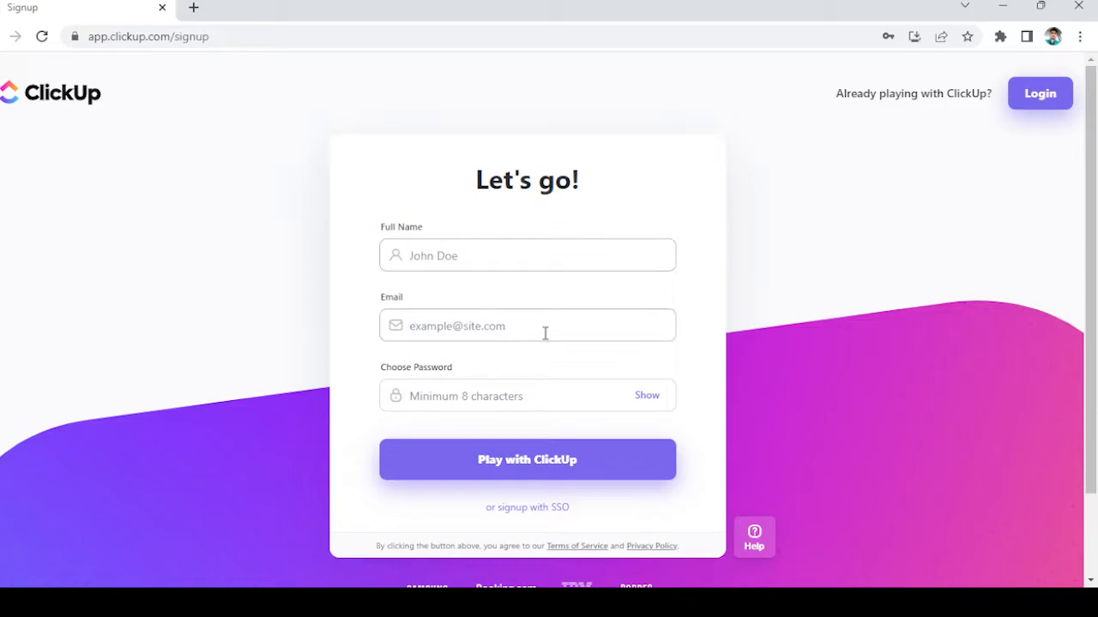
left_click(451, 334)
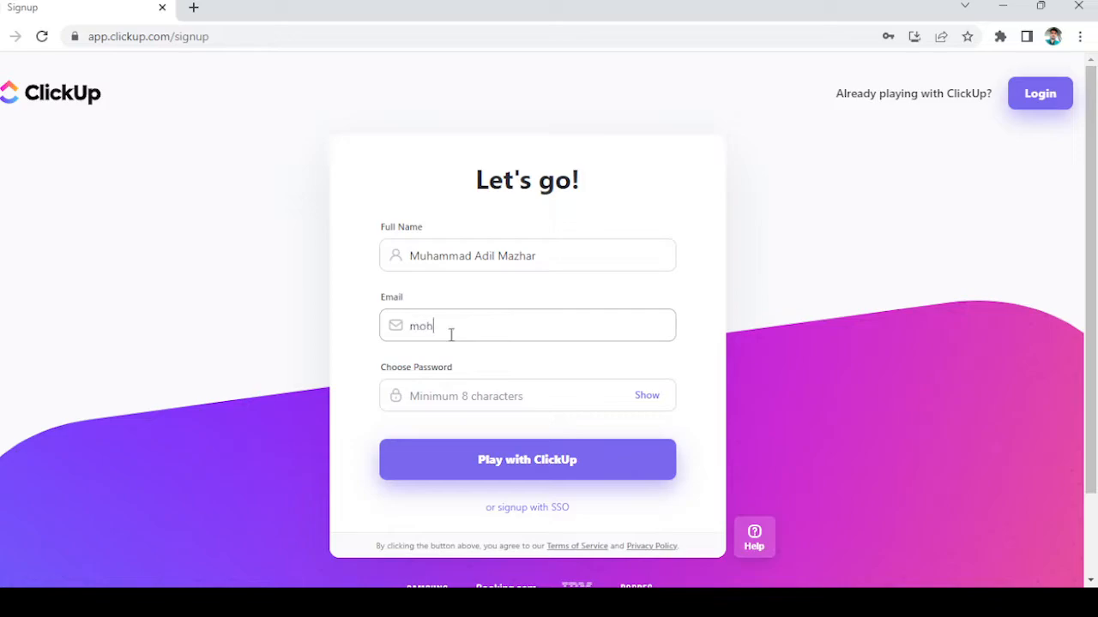
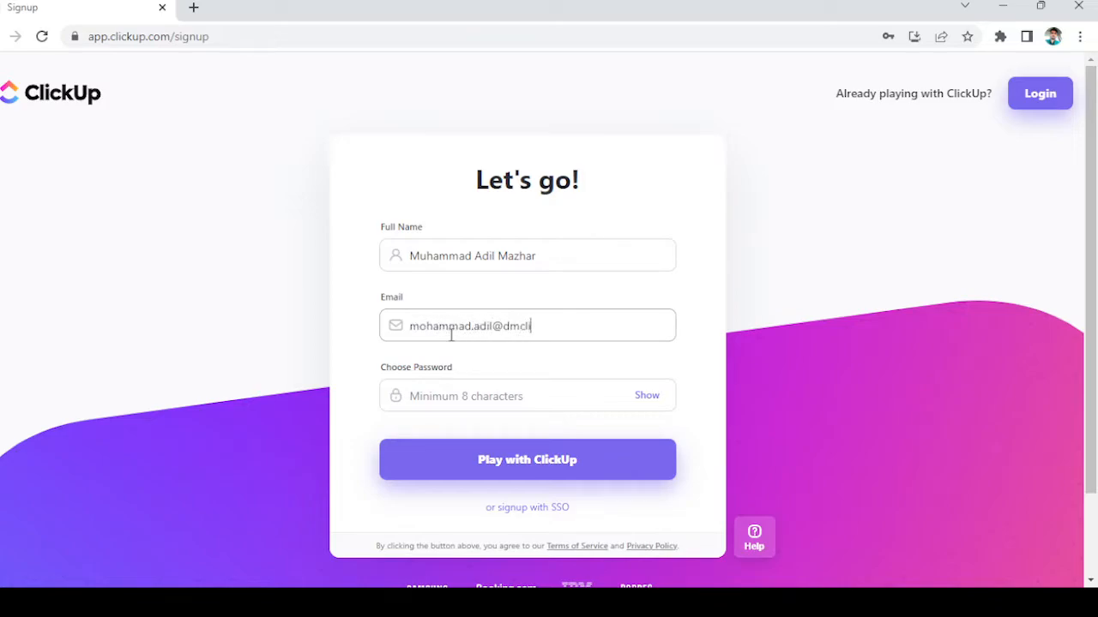
left_click(475, 390)
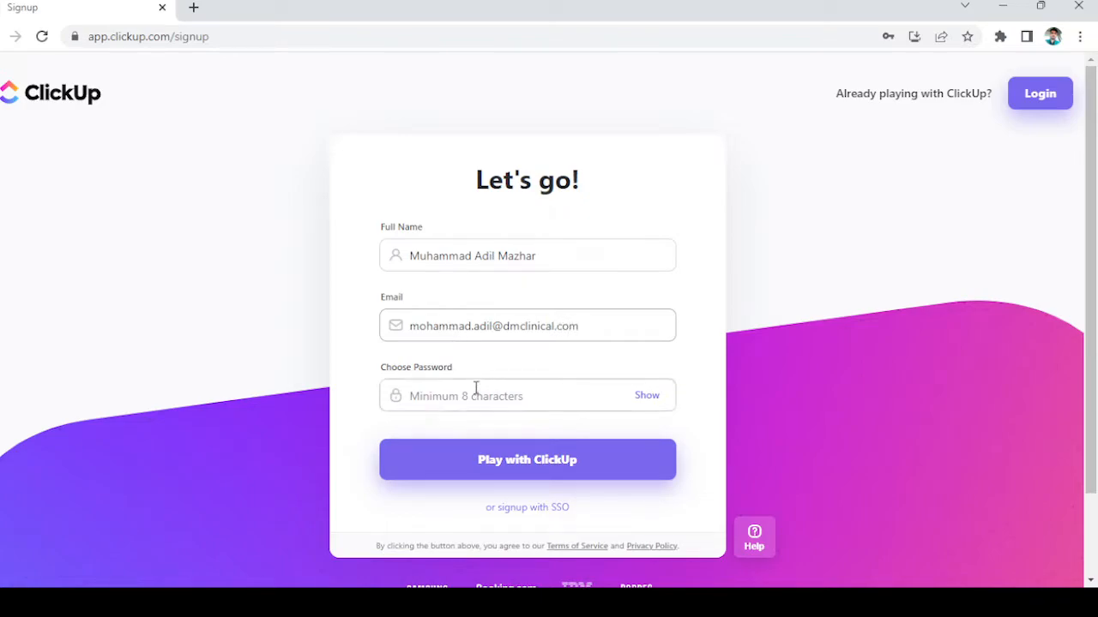
type("•••••")
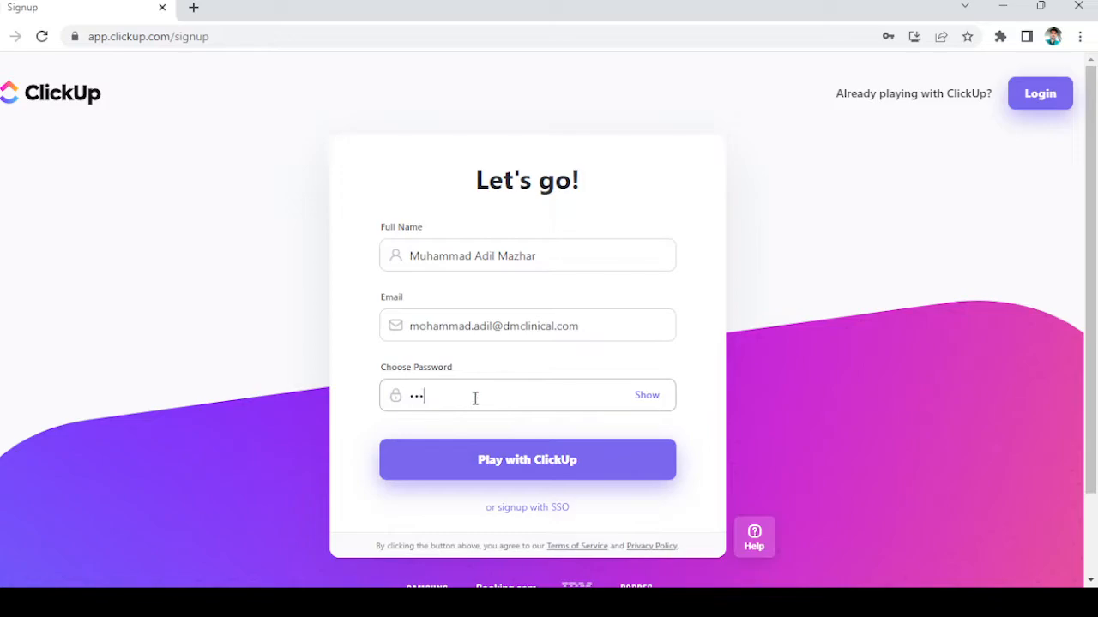
type("••••••••")
left_click(425, 459)
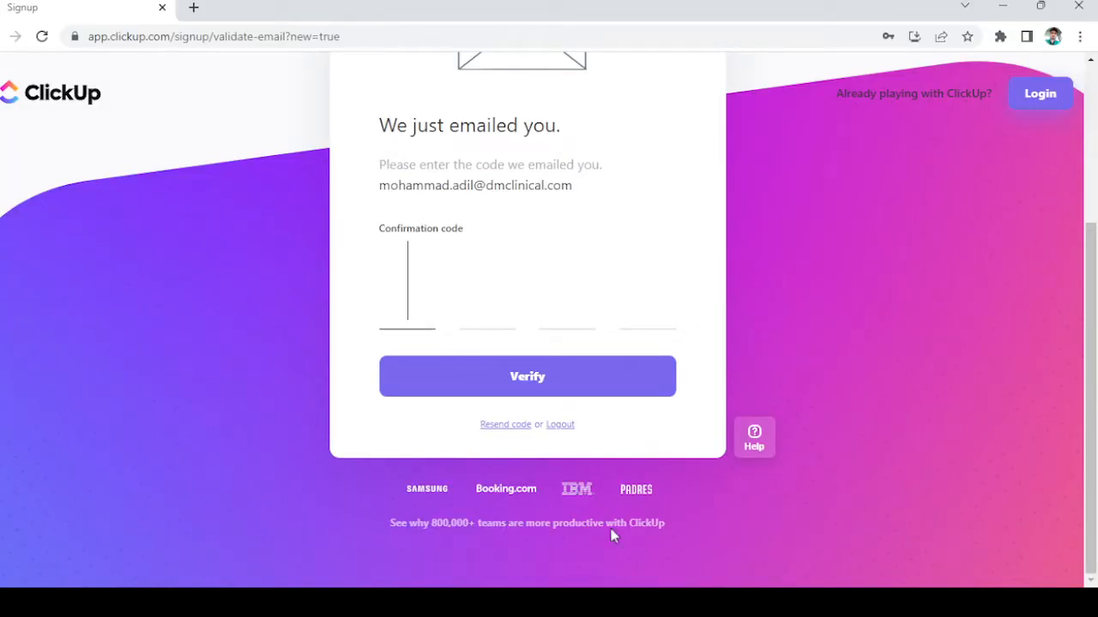
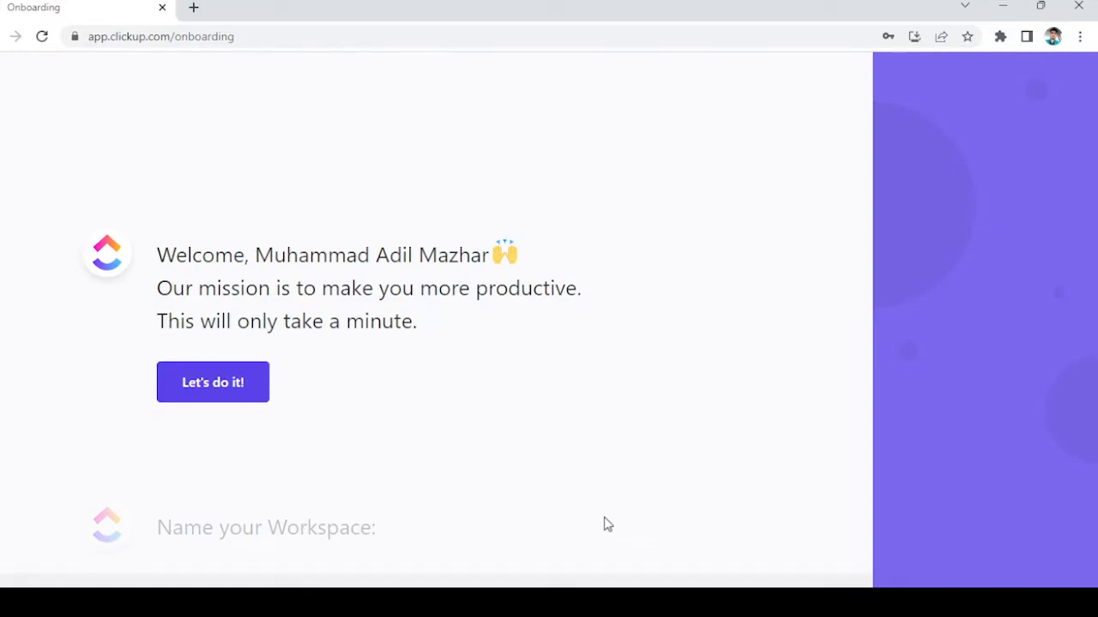
Begin onboarding, keeping the suggested workspace name, default avatar and default colour theme
left_click(216, 386)
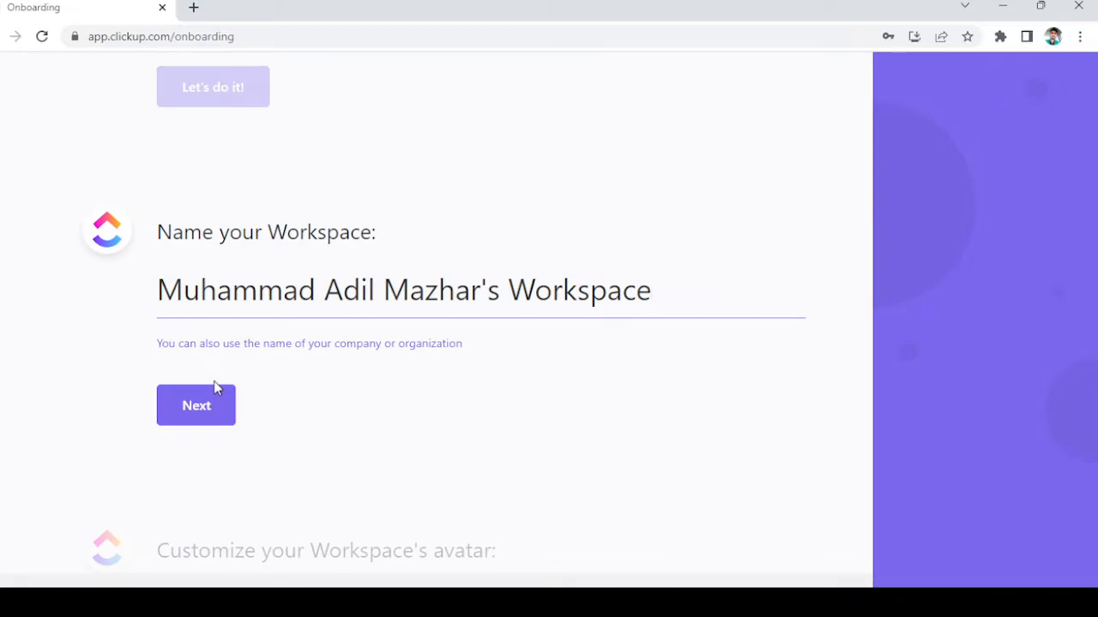
left_click(216, 390)
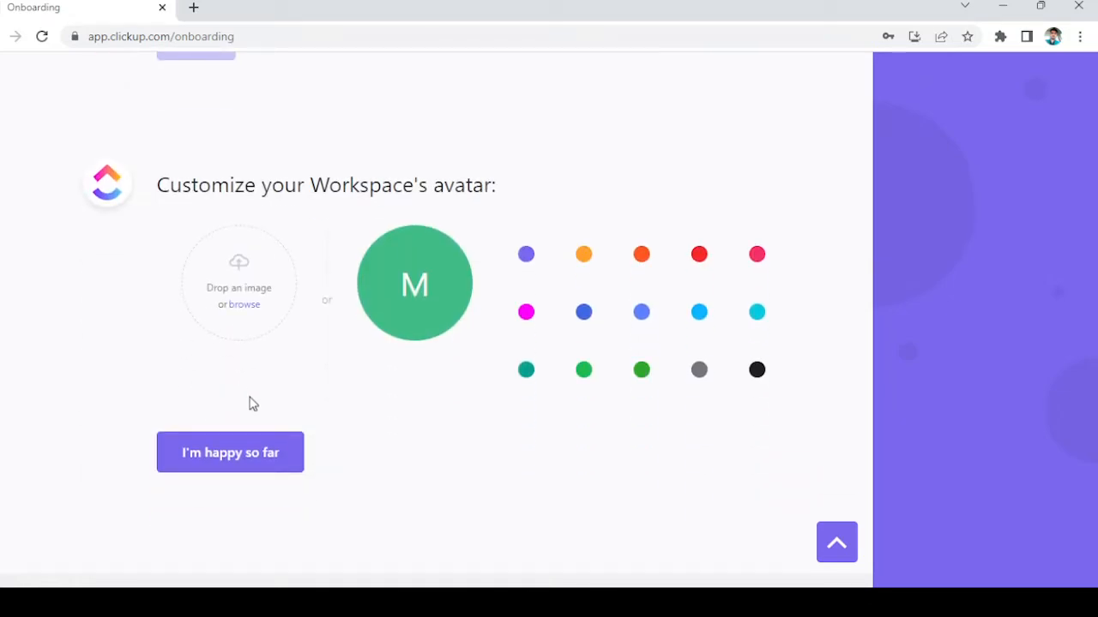
left_click(245, 456)
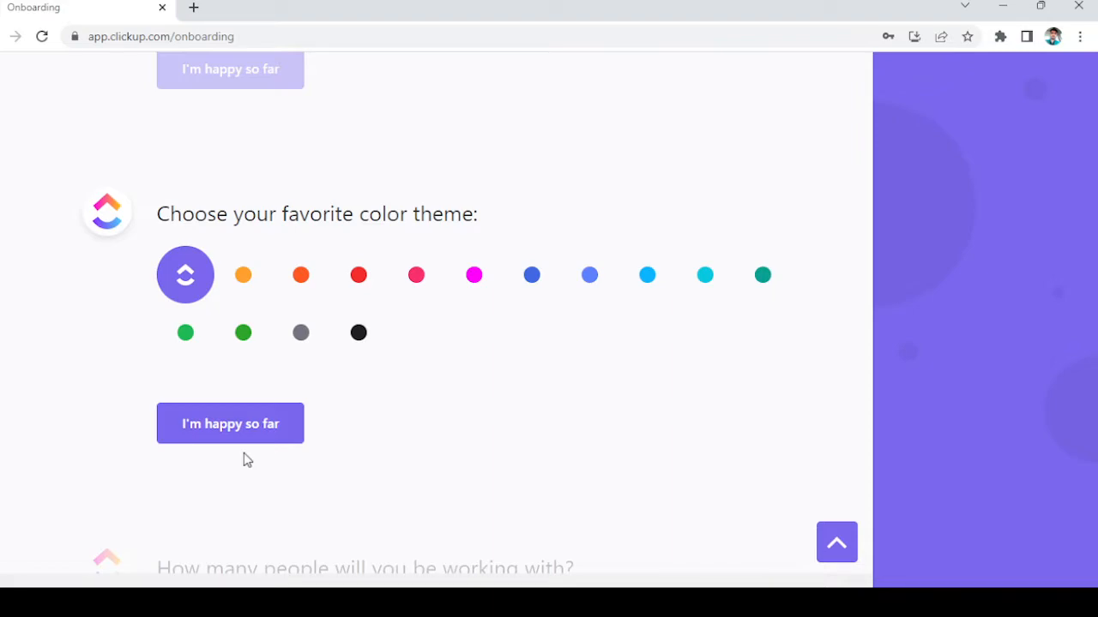
left_click(237, 427)
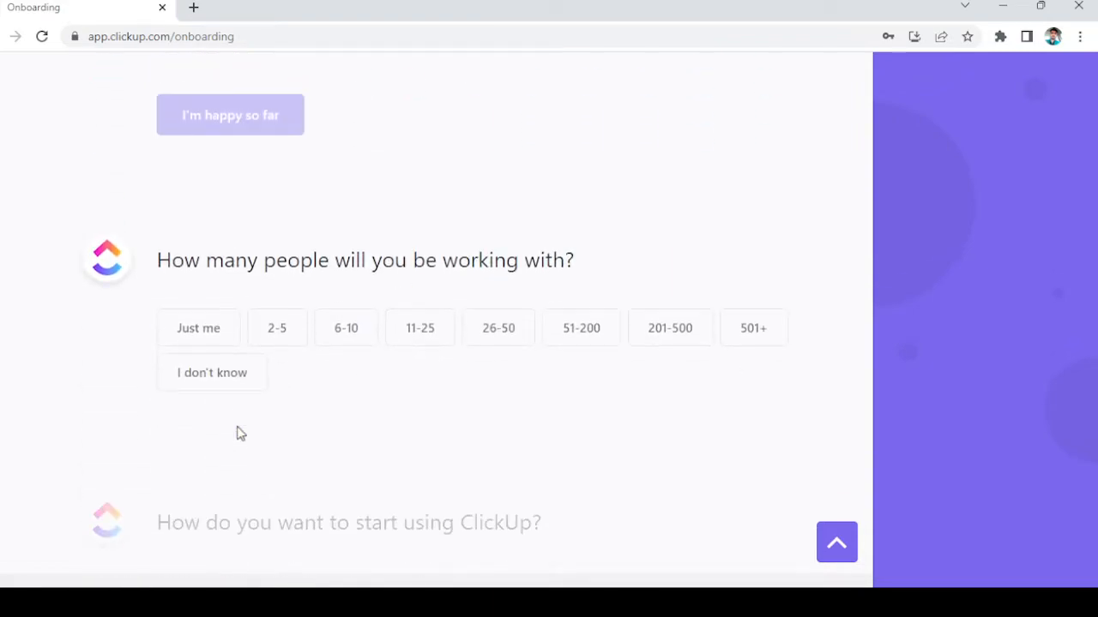
Choose working alone for Personal Use, pick a referral source, skip task import, and enter the workspace
left_click(203, 338)
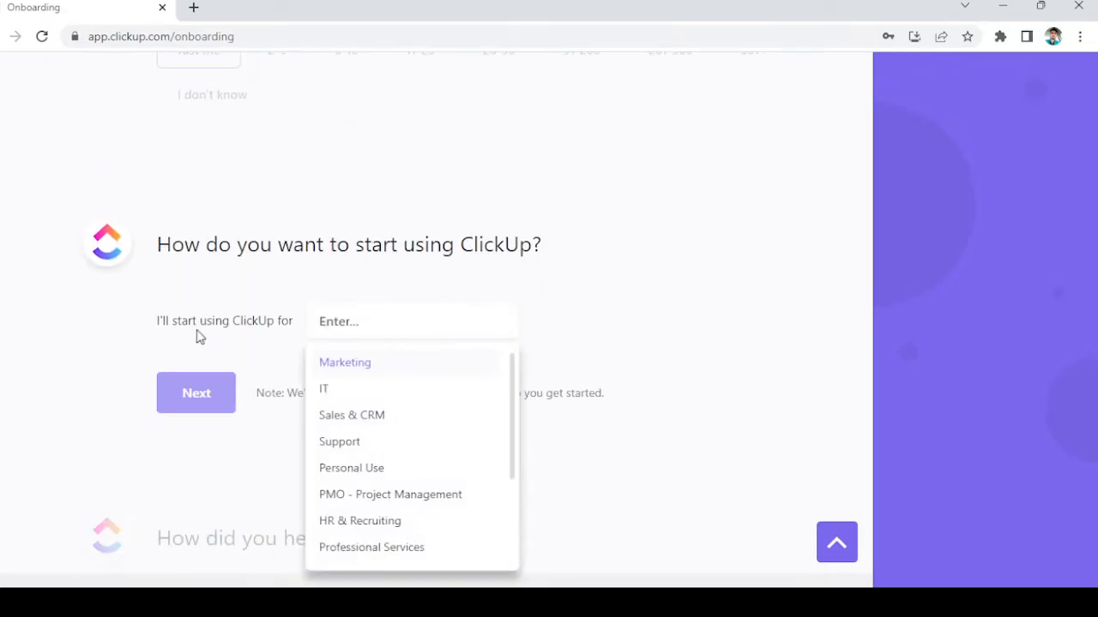
left_click(363, 474)
left_click(224, 395)
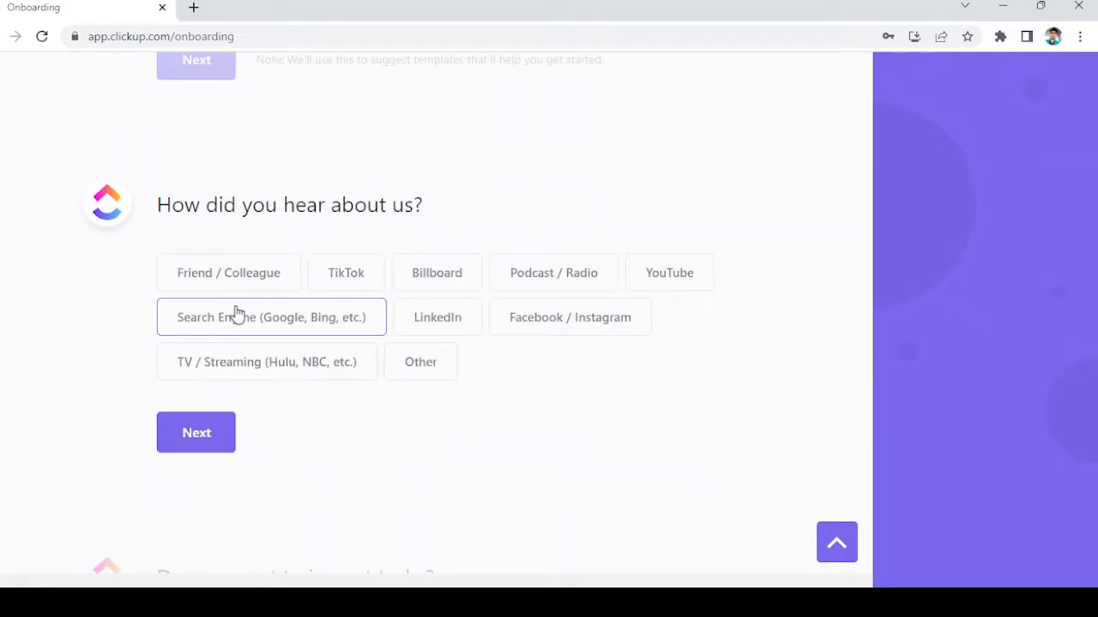
left_click(652, 282)
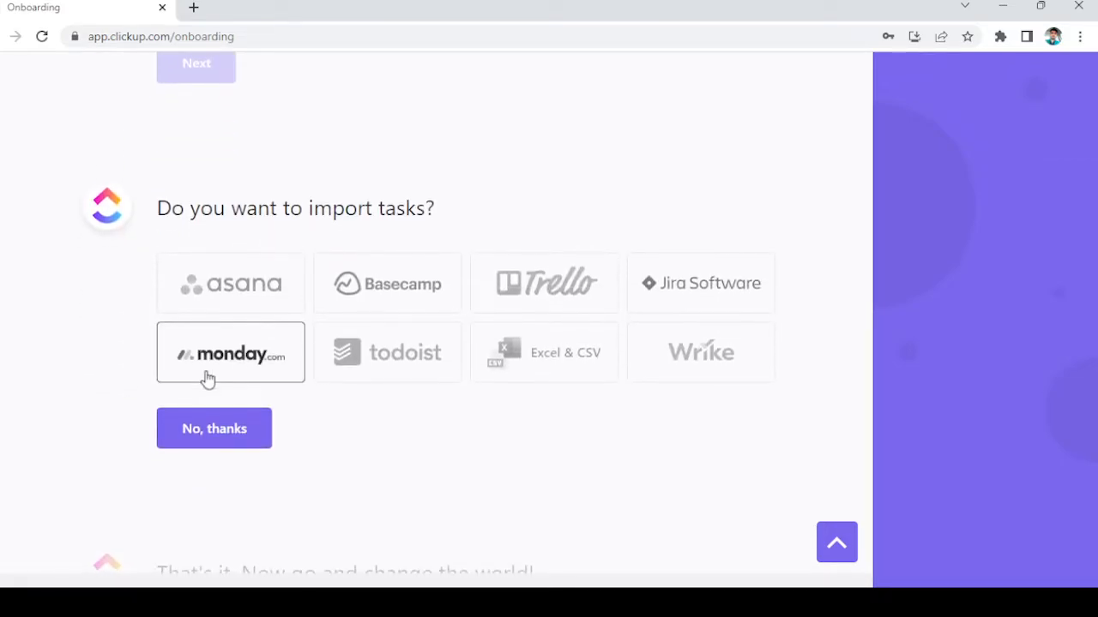
left_click(216, 428)
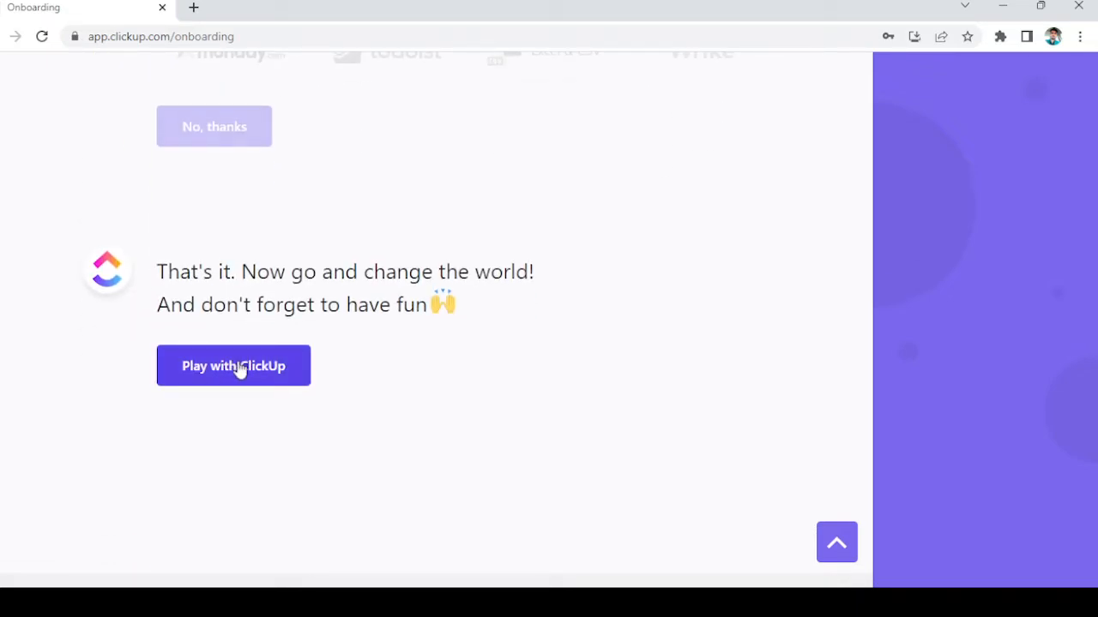
left_click(287, 375)
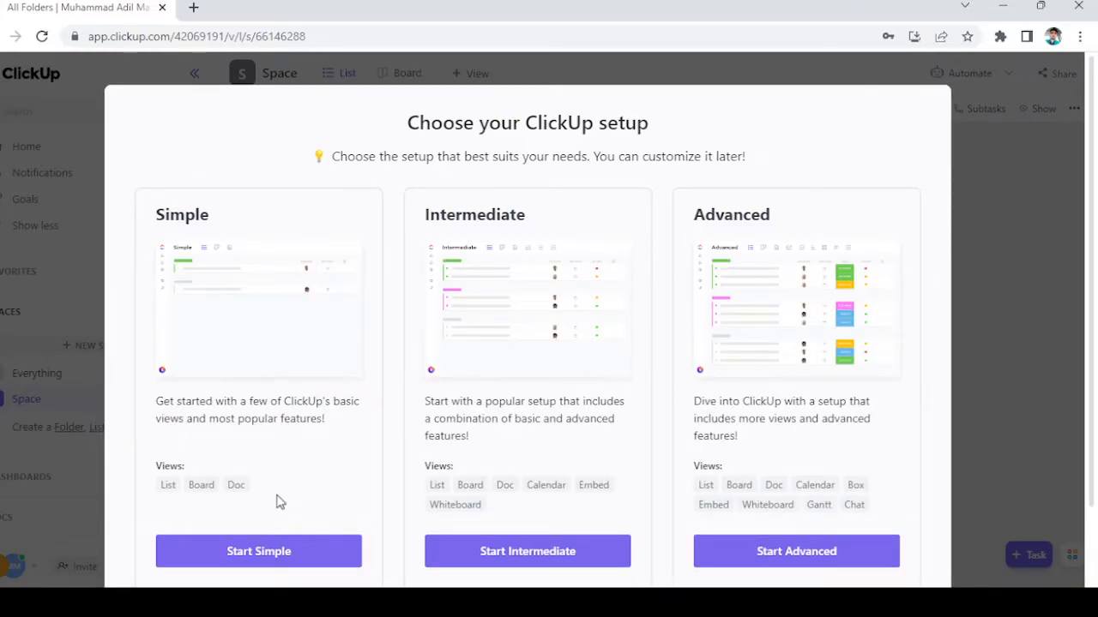
Choose the Simple setup, dismiss the getting-started checklist, and add a new list, List S, to the Space
left_click(261, 553)
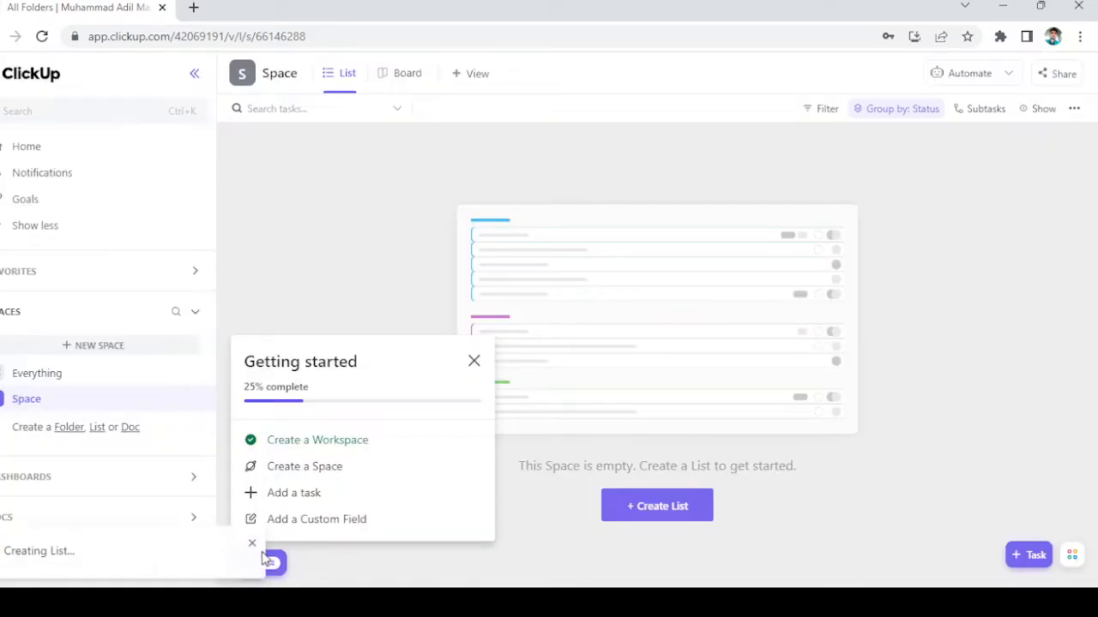
left_click(474, 361)
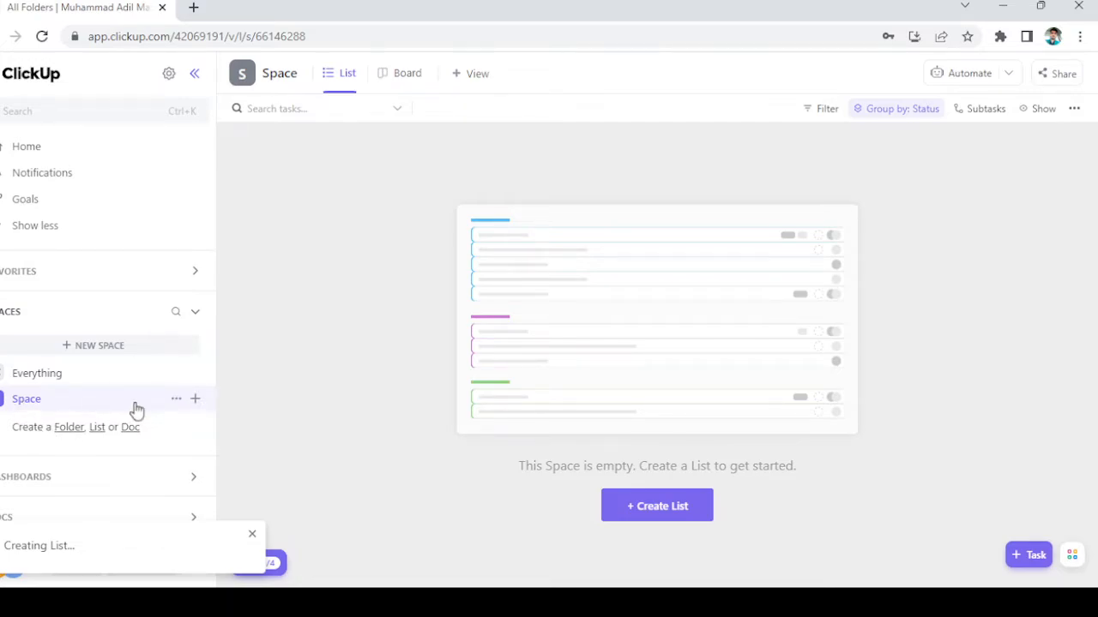
left_click(195, 403)
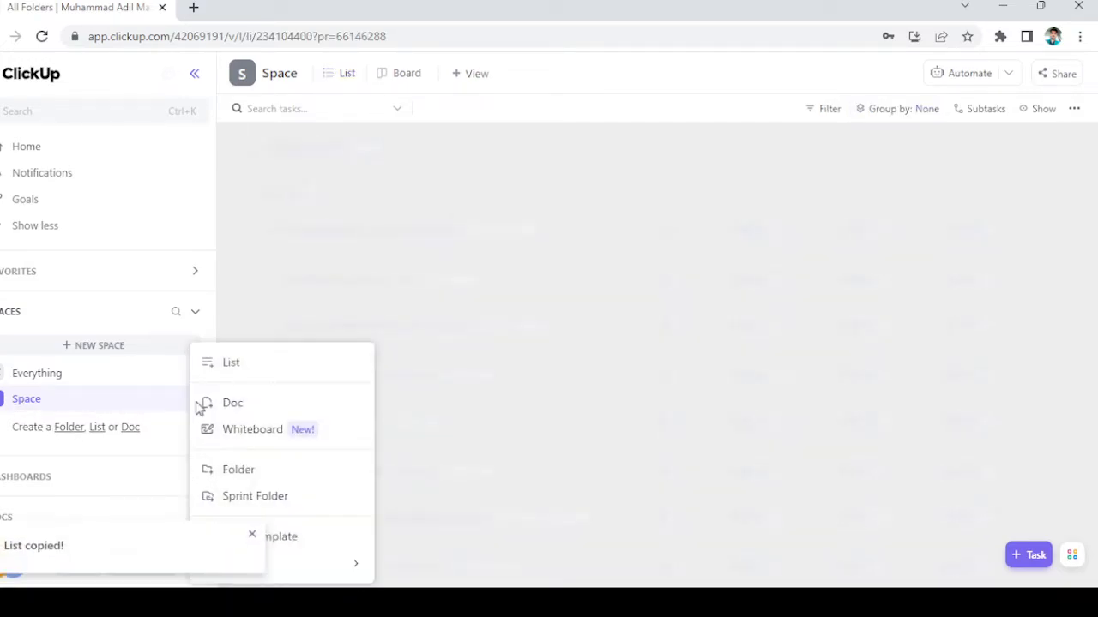
left_click(259, 254)
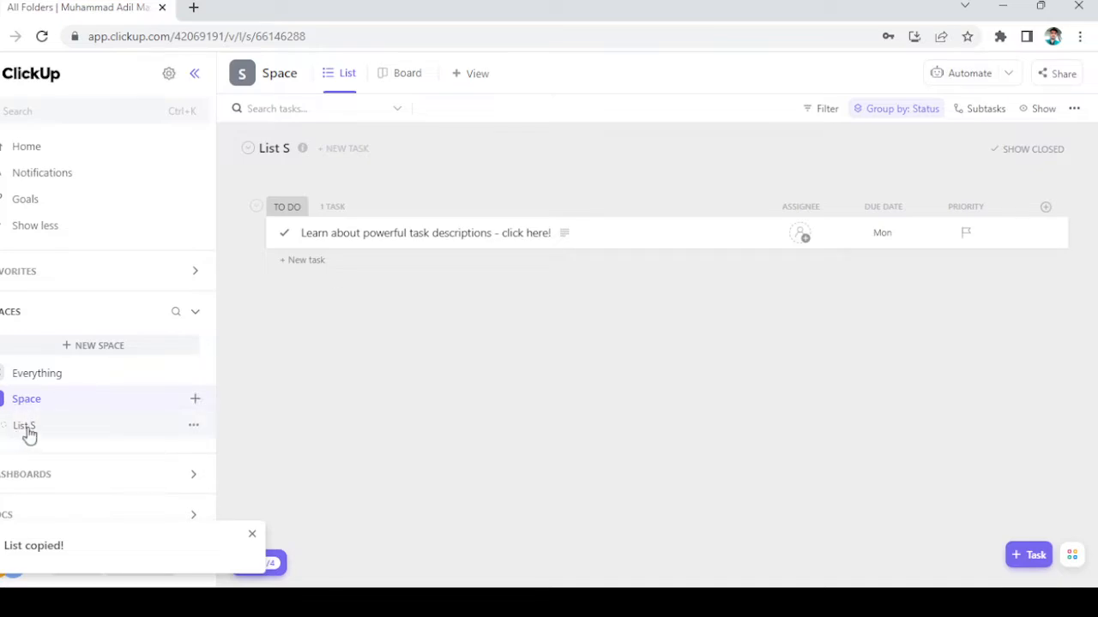
Use the list's Rename option to replace List S with the name Project X
left_click(287, 149)
left_click(287, 149)
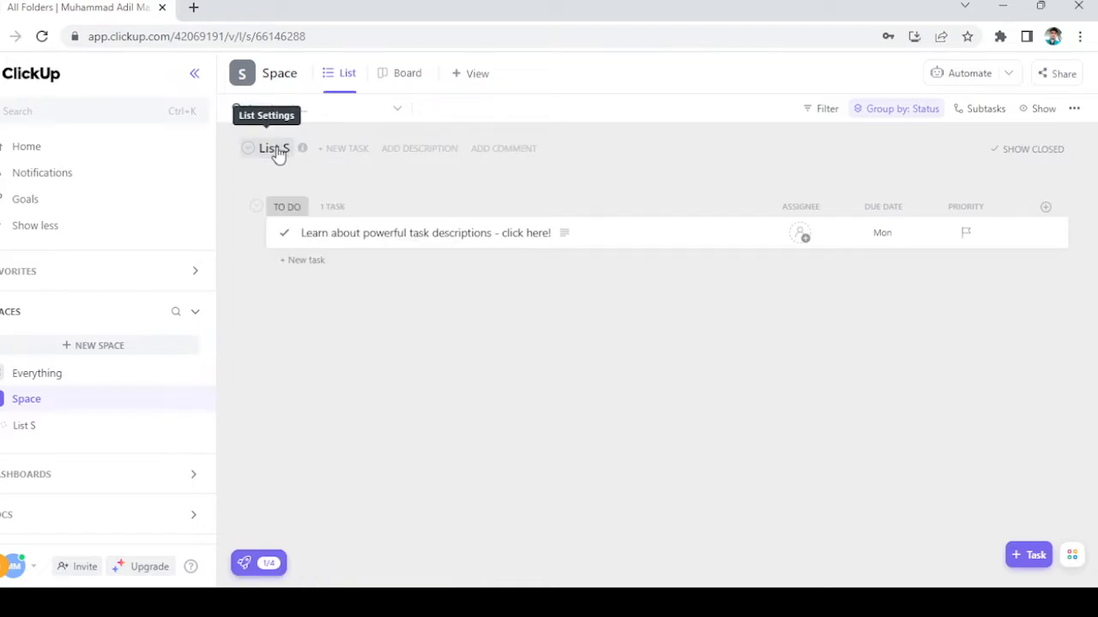
left_click(260, 152)
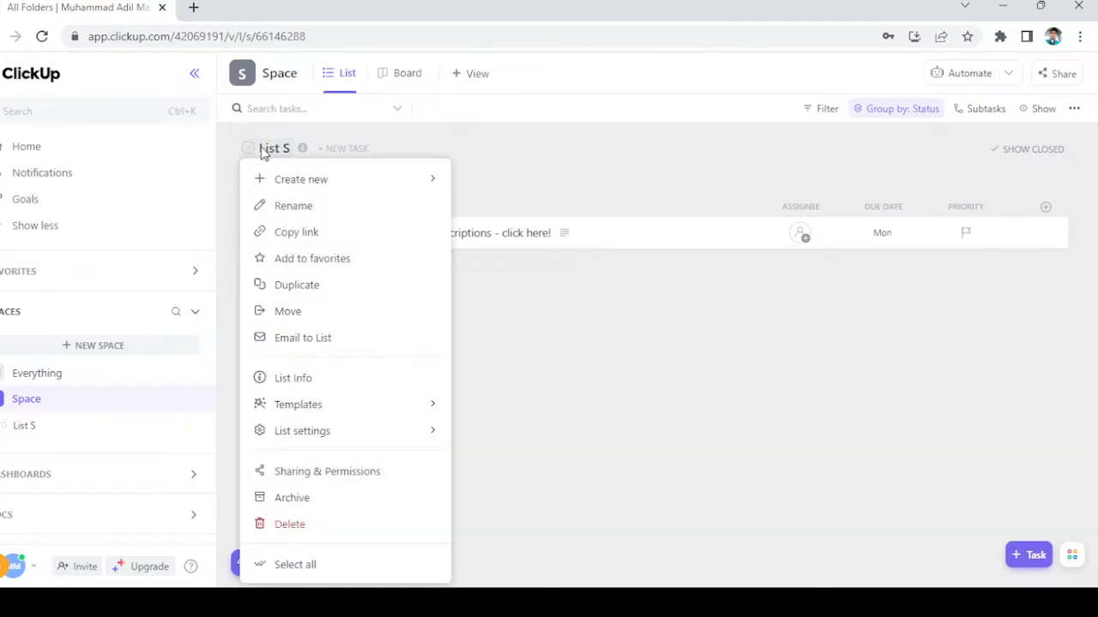
left_click(286, 206)
key("BackSpace")
key("BackSpace")
key("BackSpace")
key("BackSpace")
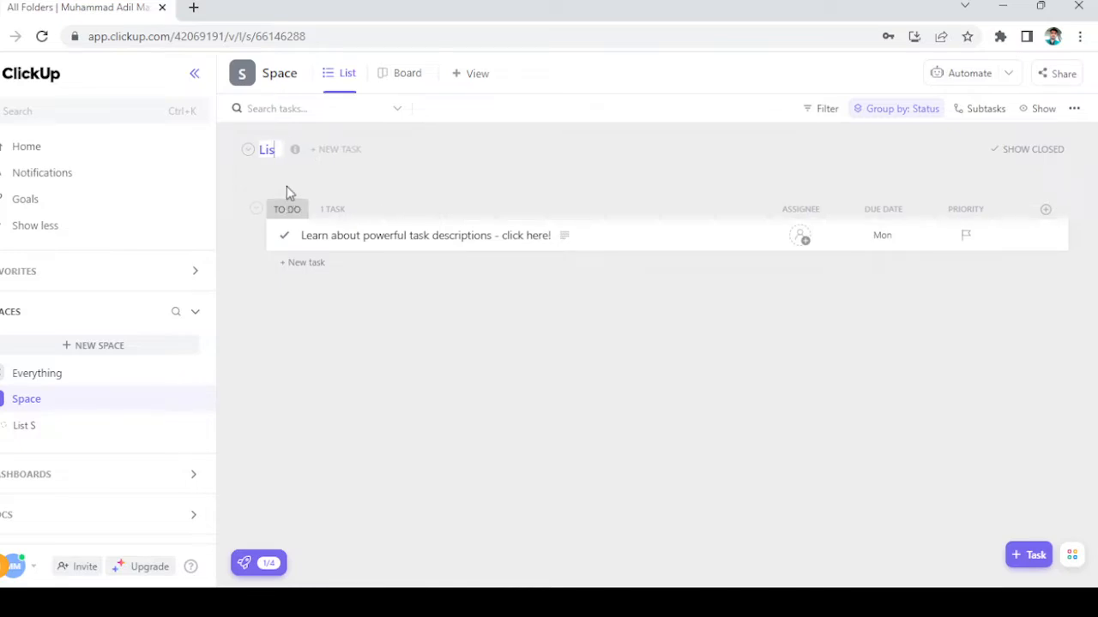
key("BackSpace")
key("BackSpace")
type("Project")
right_click(286, 186)
type("X")
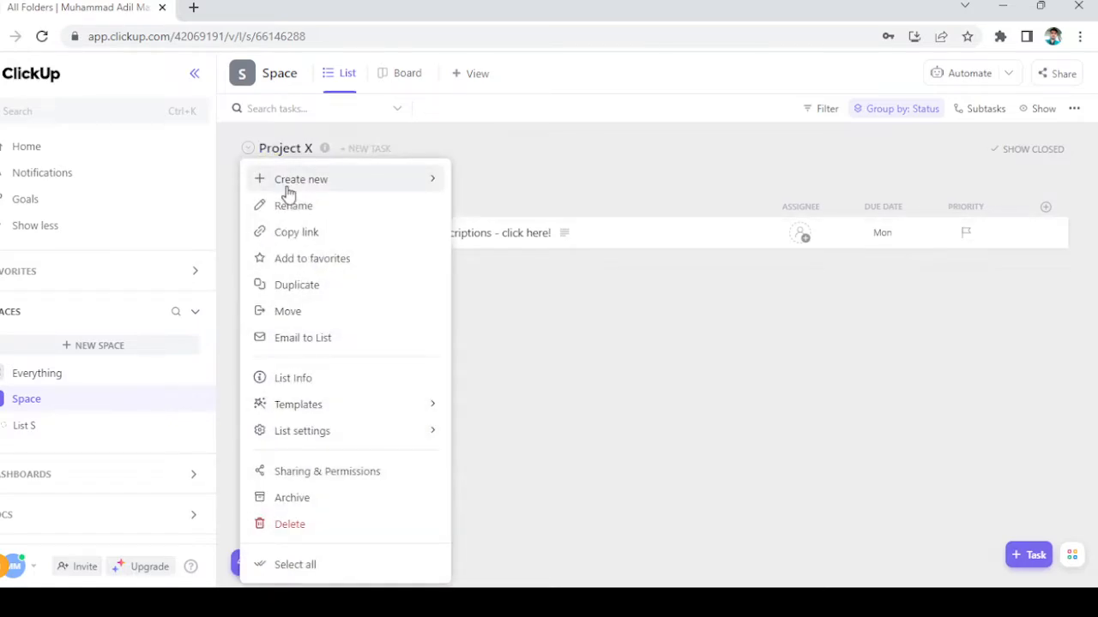
left_click(590, 324)
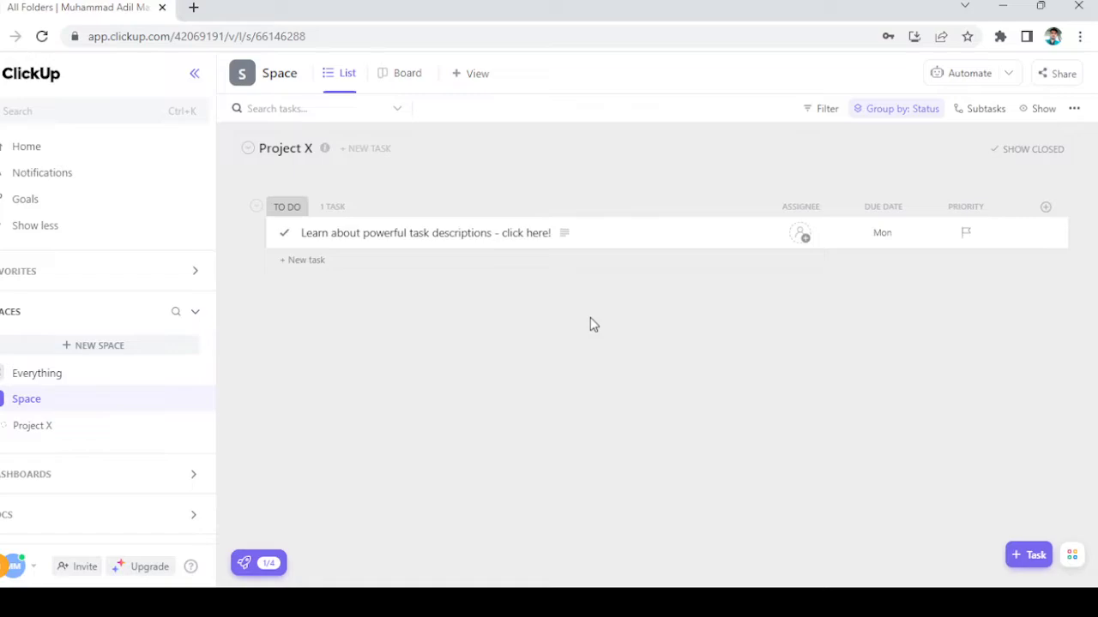
Rename the TO DO status group to UI/UX, then open the sample task's details
mouse_move(291, 213)
left_click(299, 211)
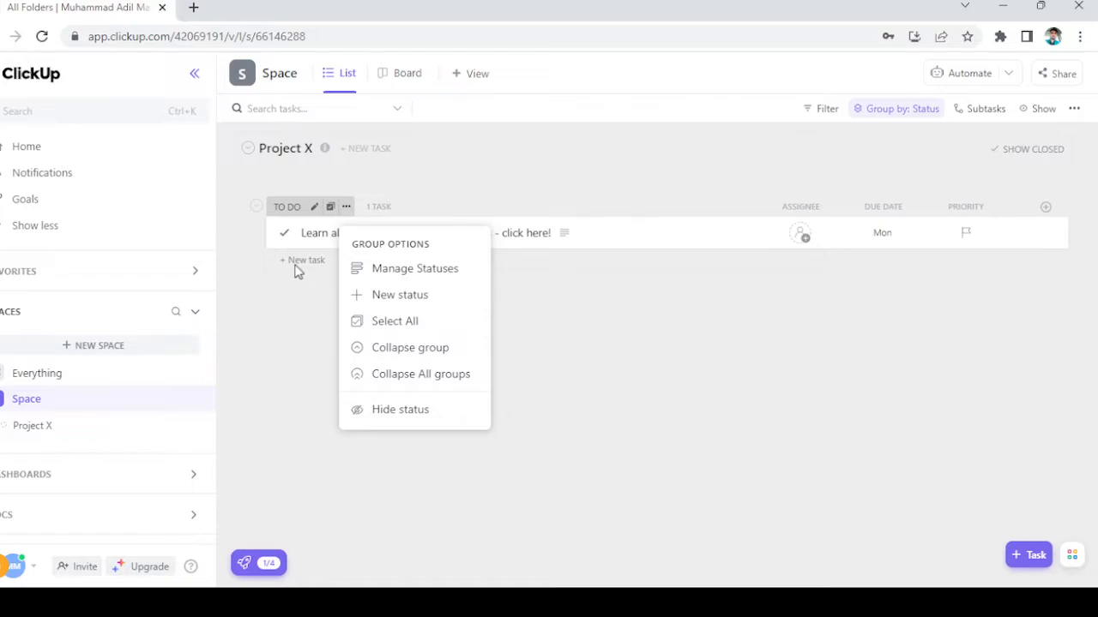
left_click(315, 212)
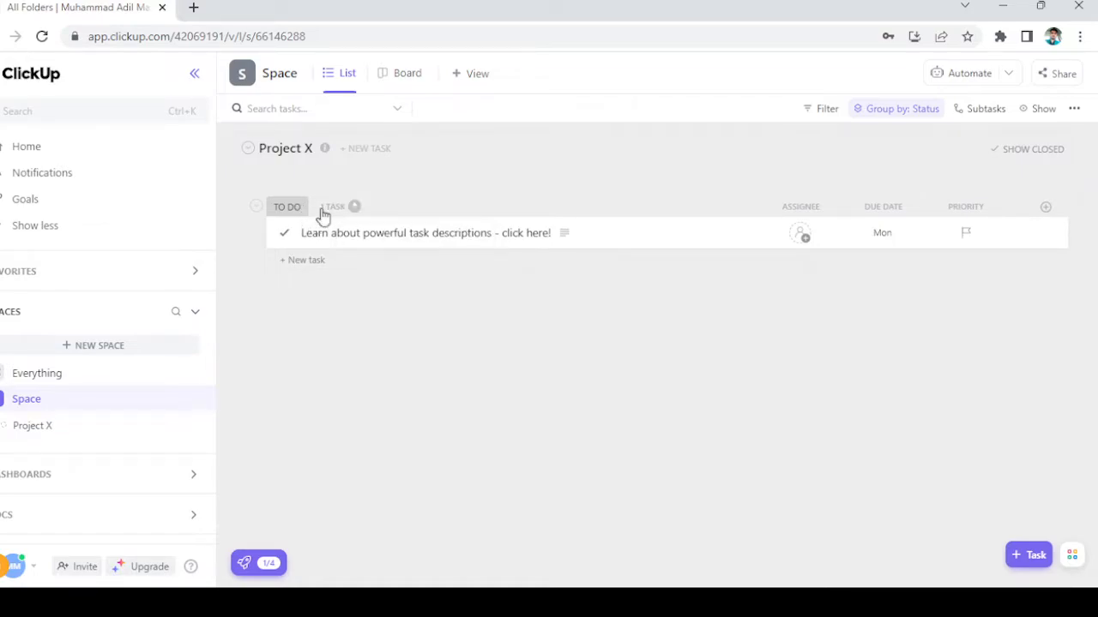
left_click(315, 213)
key("BackSpace")
key("BackSpace")
key("BackSpace")
key("BackSpace")
key("BackSpace")
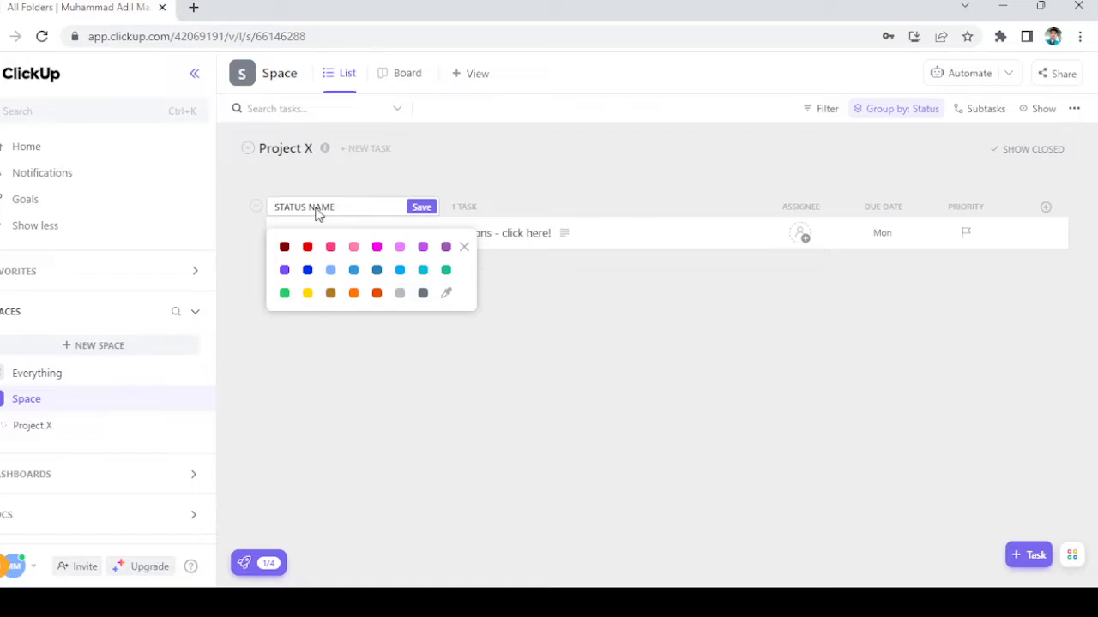
type("UI/UX")
left_click(422, 209)
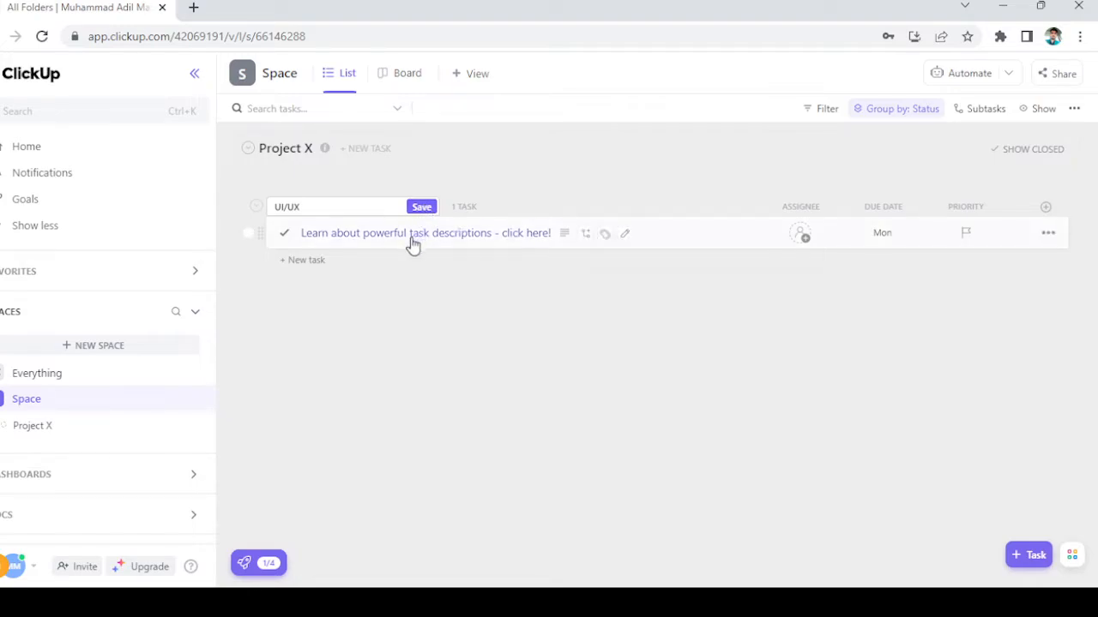
left_click(461, 234)
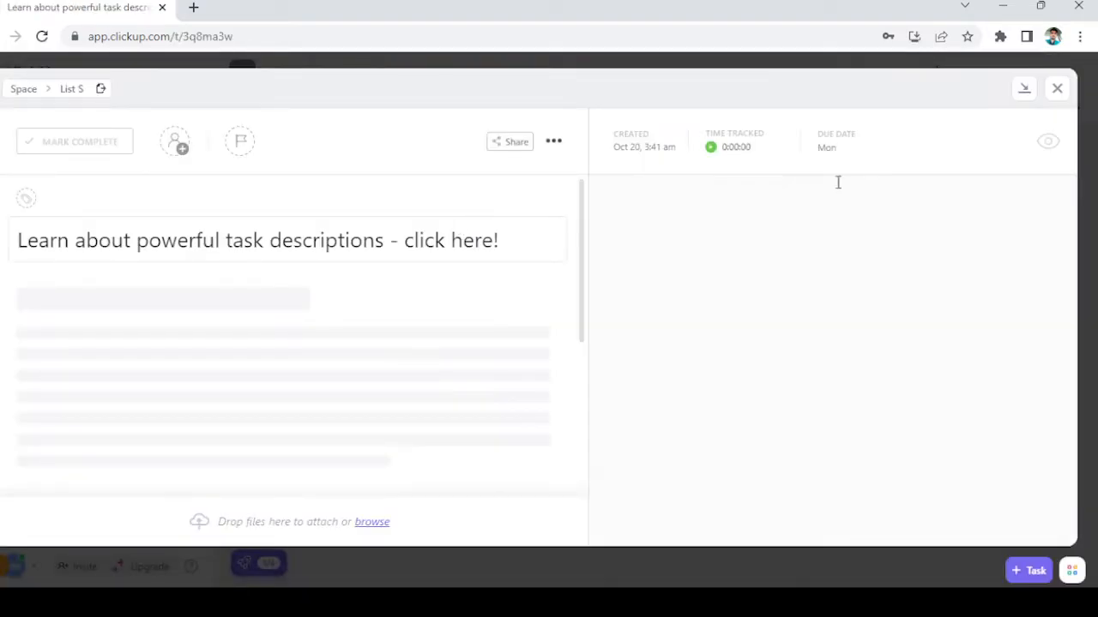
Close the task details and rename the sample task to Home Page
left_click(1058, 94)
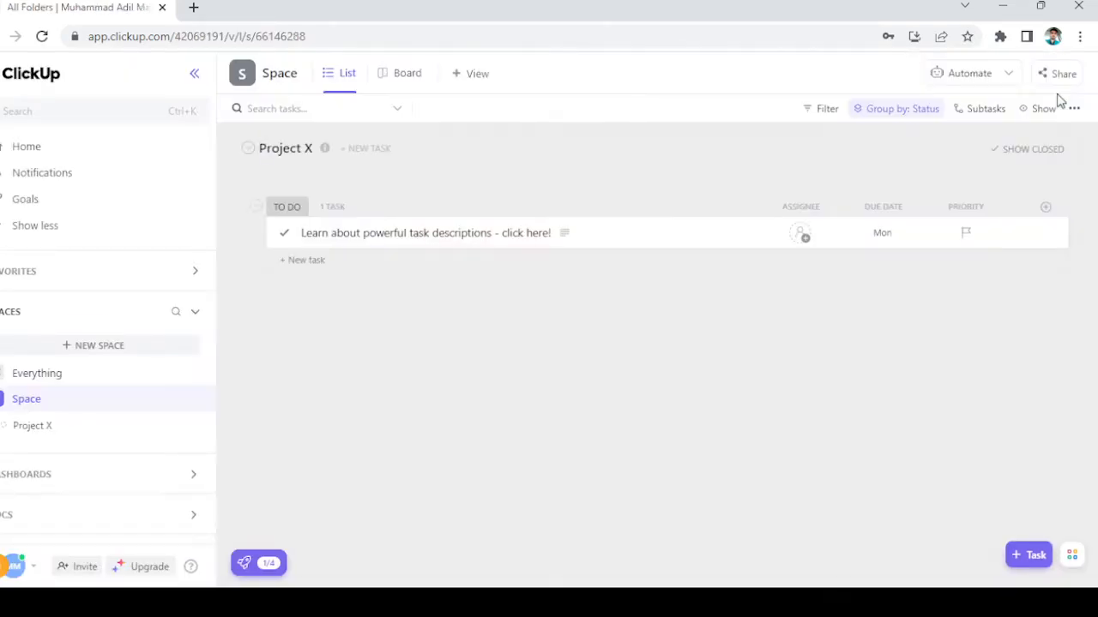
left_click(624, 233)
key("BackSpace")
key("BackSpace")
key("BackSpace")
key("BackSpace")
key("BackSpace")
key("BackSpace")
key("BackSpace")
key("BackSpace")
key("BackSpace")
key("BackSpace")
key("BackSpace")
key("BackSpace")
key("BackSpace")
key("BackSpace")
key("BackSpace")
key("BackSpace")
key("BackSpace")
key("BackSpace")
key("BackSpace")
key("BackSpace")
key("BackSpace")
key("BackSpace")
key("BackSpace")
key("BackSpace")
key("BackSpace")
key("BackSpace")
key("BackSpace")
key("BackSpace")
key("BackSpace")
key("BackSpace")
key("BackSpace")
key("BackSpace")
key("BackSpace")
key("BackSpace")
key("BackSpace")
key("BackSpace")
key("BackSpace")
key("BackSpace")
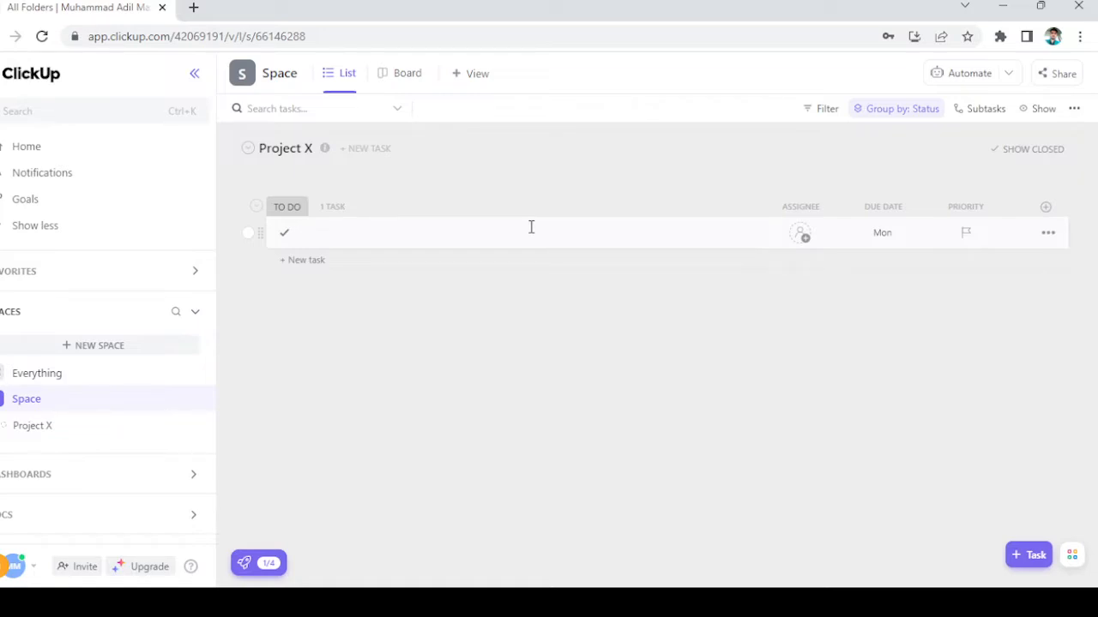
type("Home Page")
left_click(309, 261)
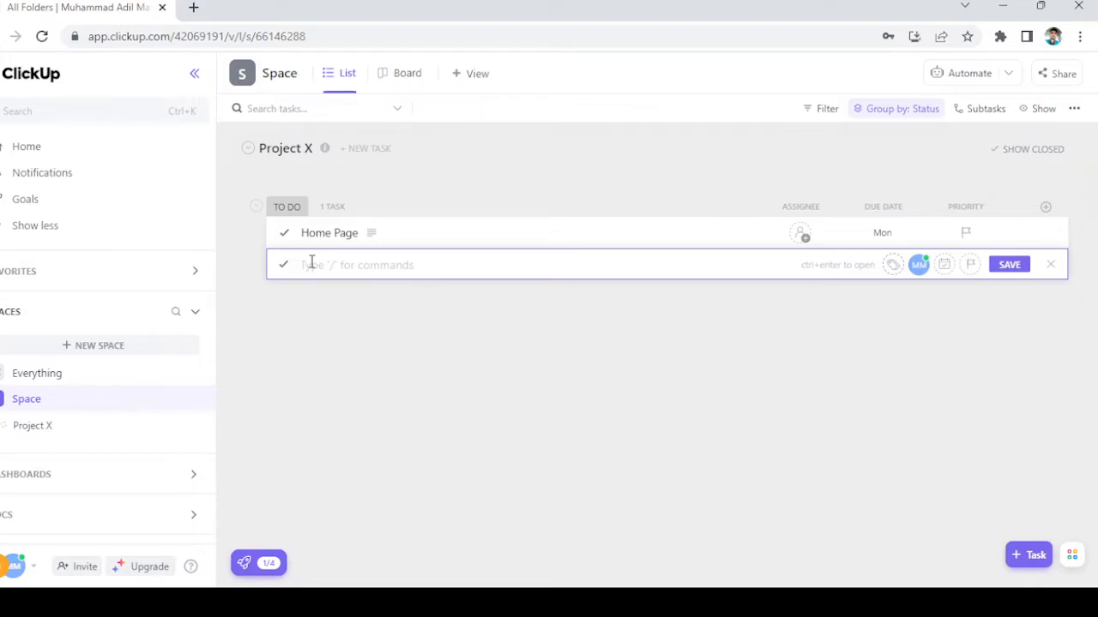
Add Login Page and Uper Bar as new tasks in the list
type("Login Page")
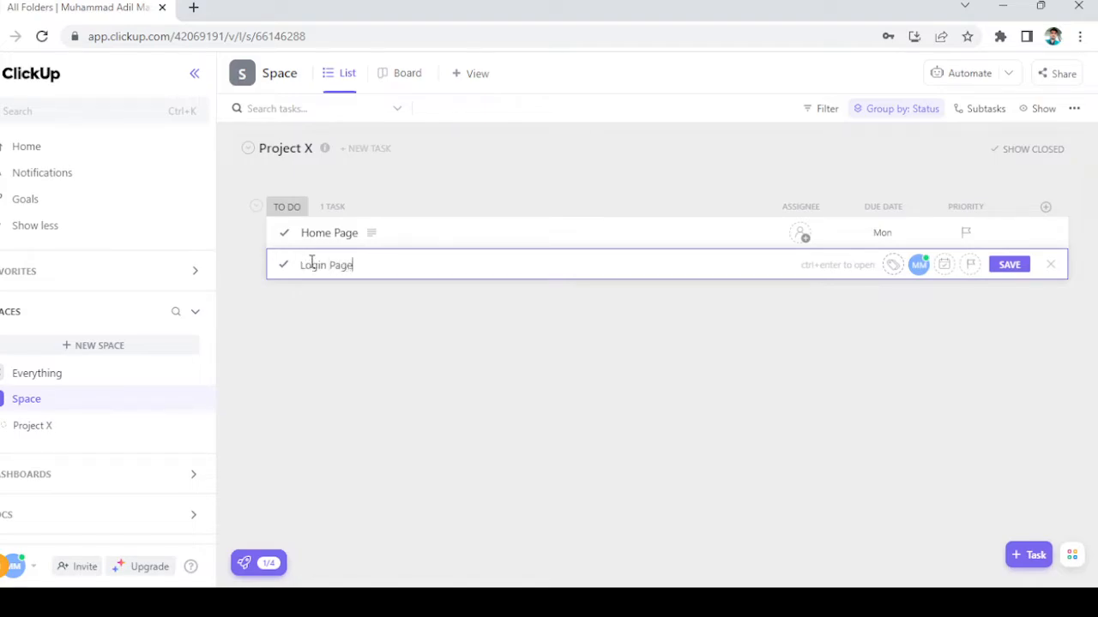
key("Return")
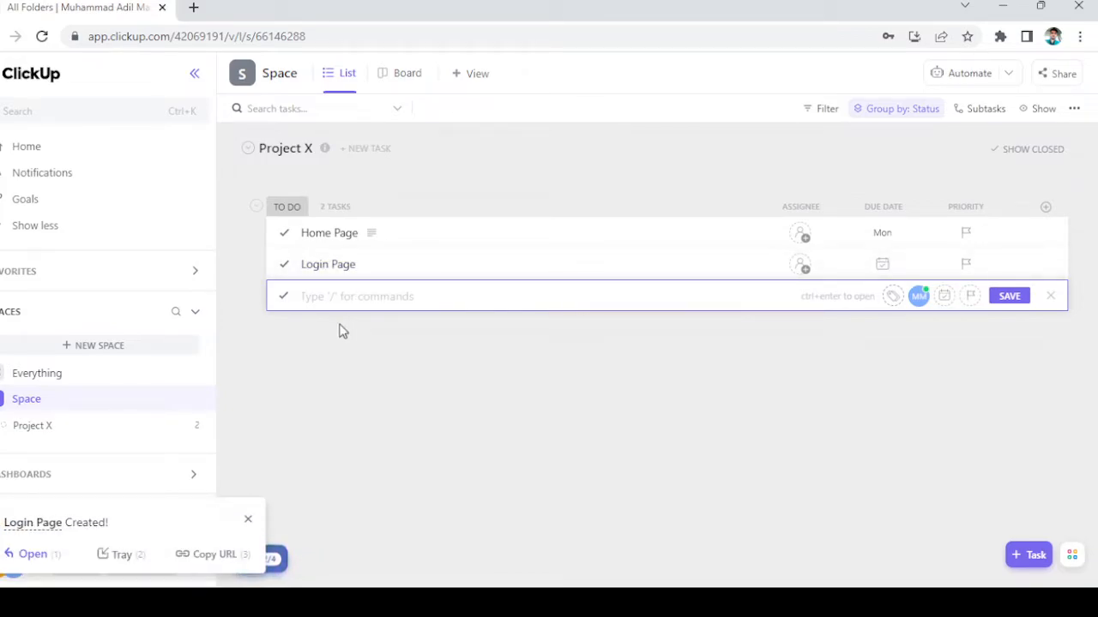
type("Uper")
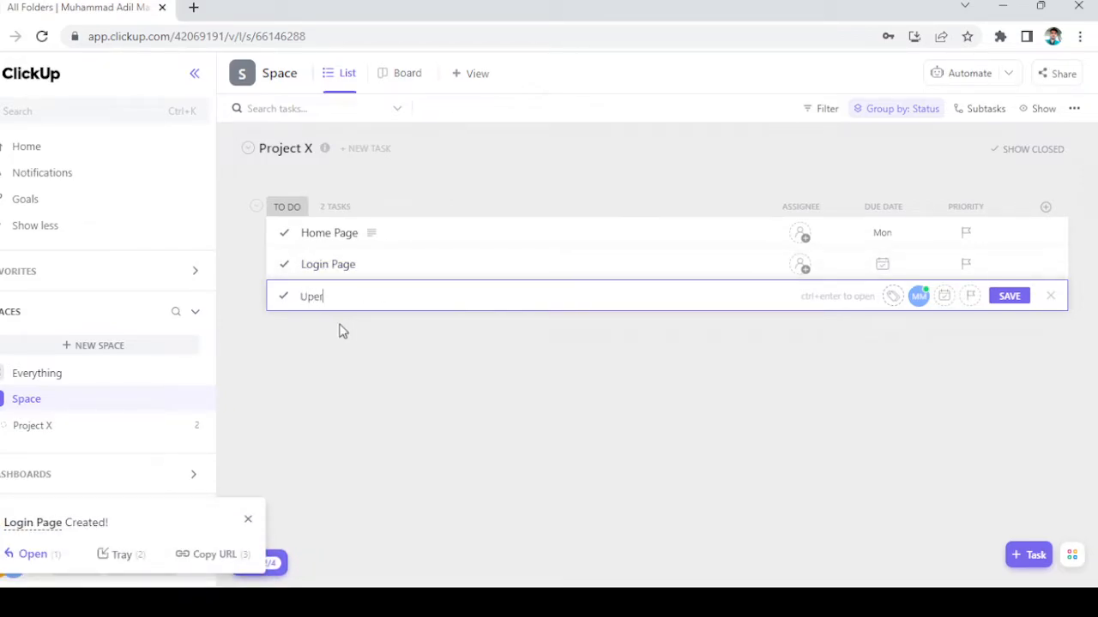
key("BackSpace")
type("r Bar")
left_click_drag(986, 276, 995, 294)
left_click(1021, 296)
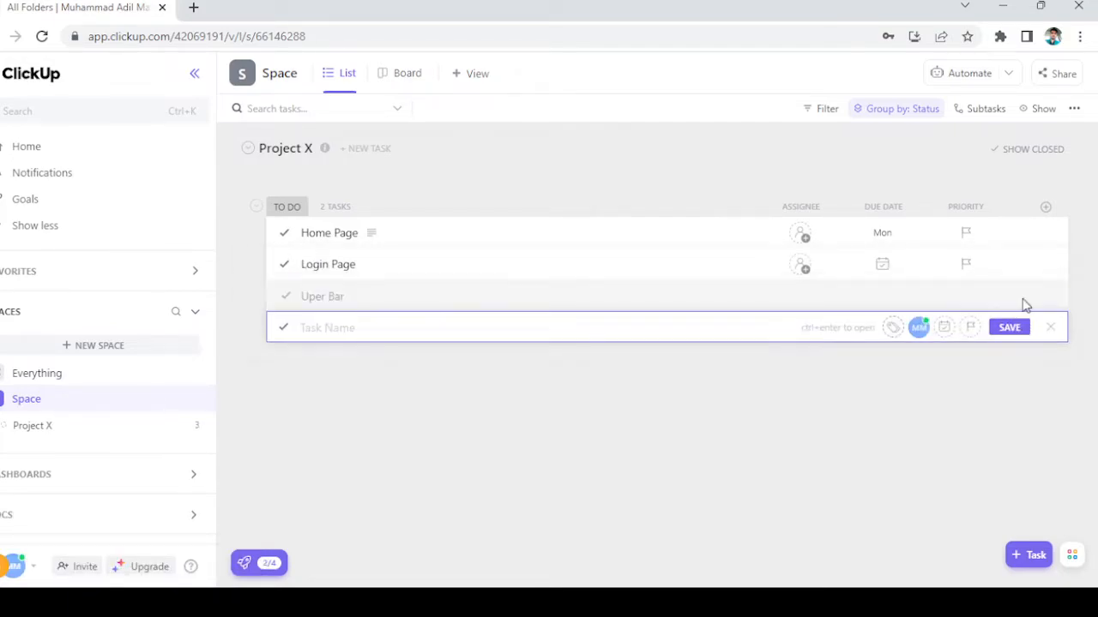
Add Icons as the fourth task
left_click(341, 328)
type("Iconw")
key("BackSpace")
type("s")
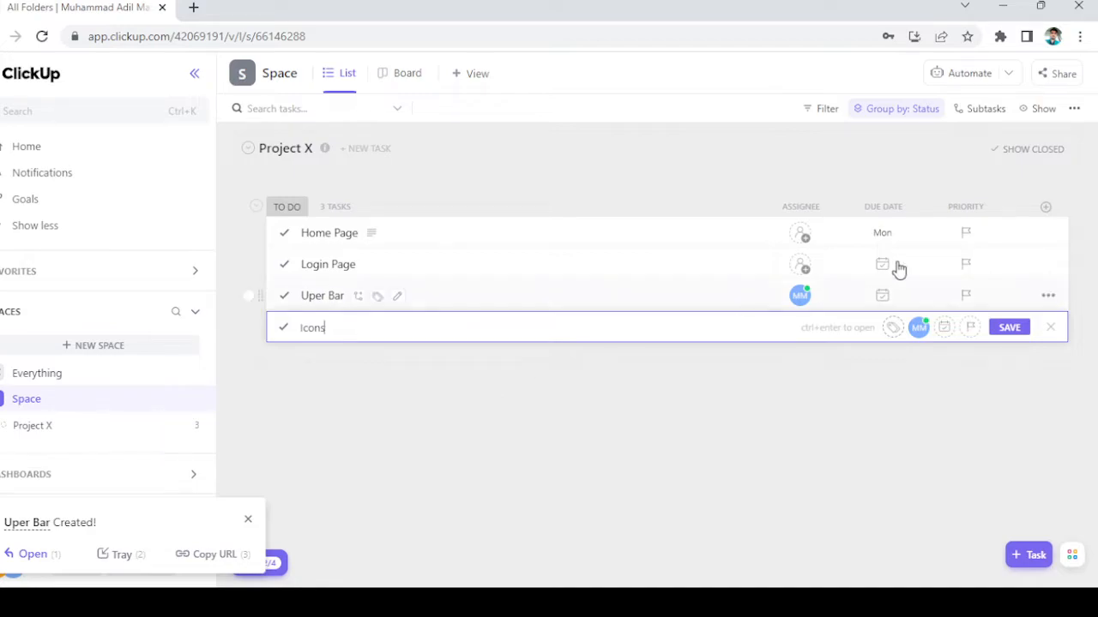
left_click(1005, 329)
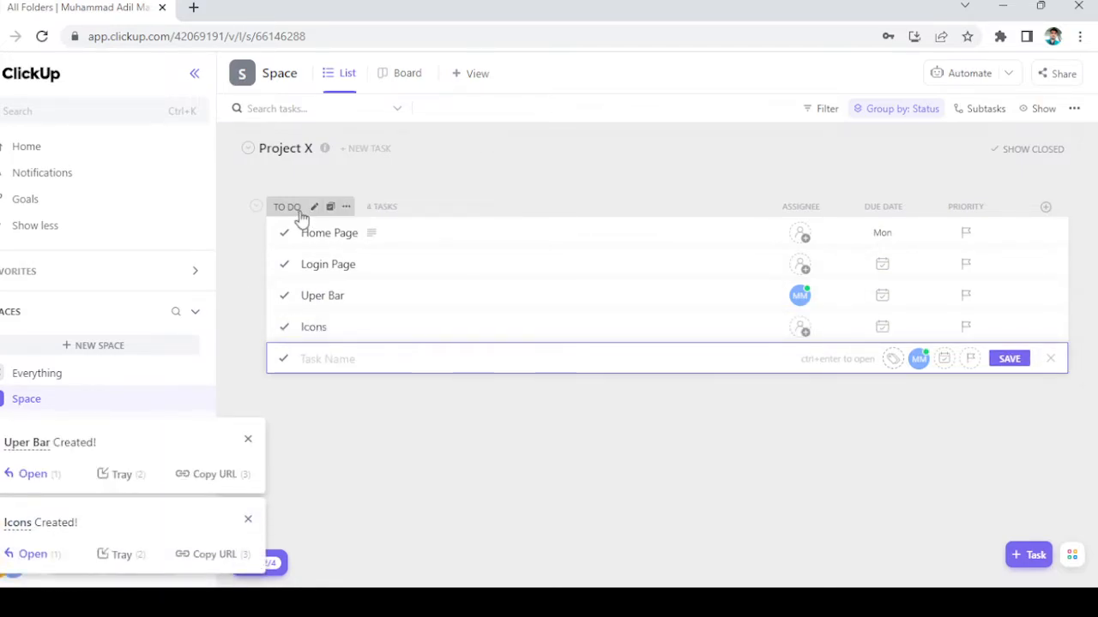
Replace the status group's name with UI/UX DESIGN and save it
left_click(313, 208)
key("BackSpace")
key("BackSpace")
key("BackSpace")
key("BackSpace")
key("BackSpace")
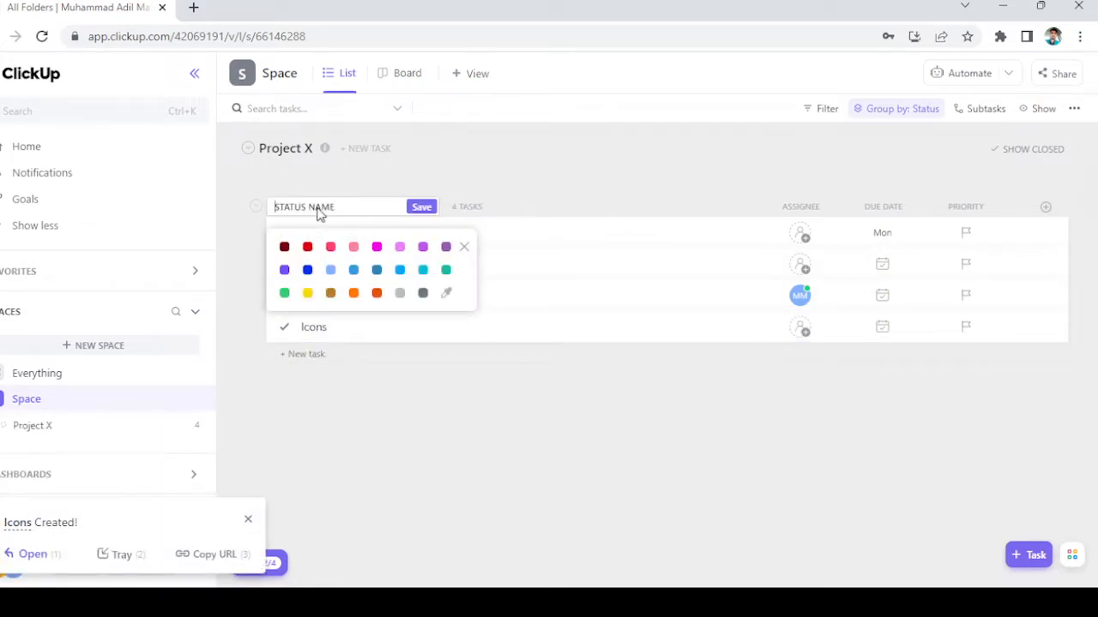
type("UI/UX DESIGN")
left_click(424, 210)
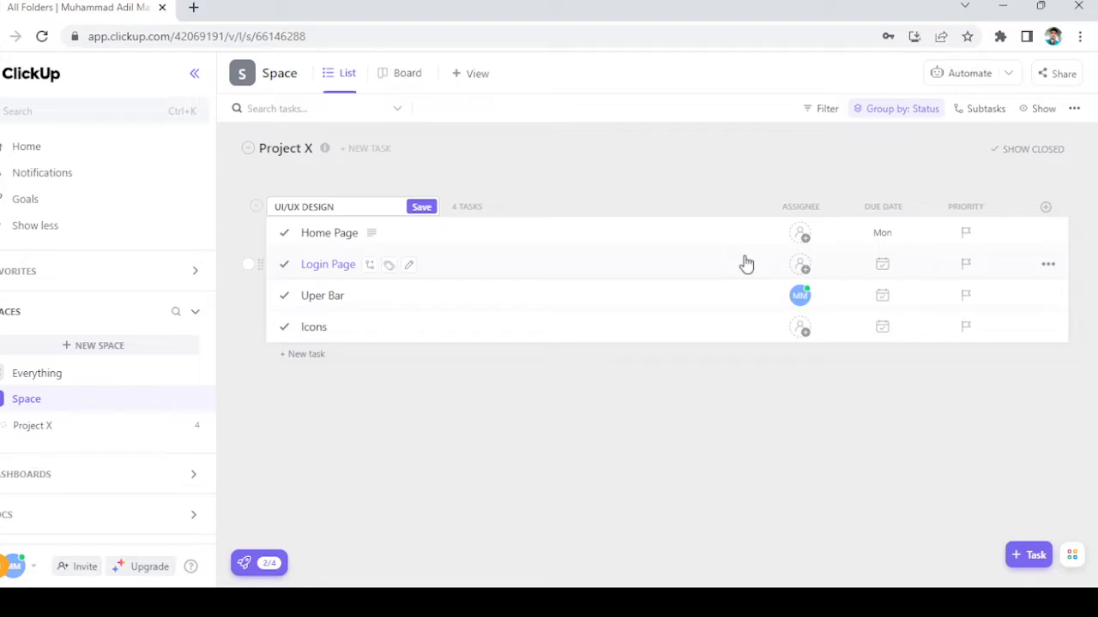
Set the assignee of Home Page, Login Page and Icons to Me in the Assignee column
left_click(806, 245)
left_click(819, 319)
left_click(802, 266)
left_click(813, 325)
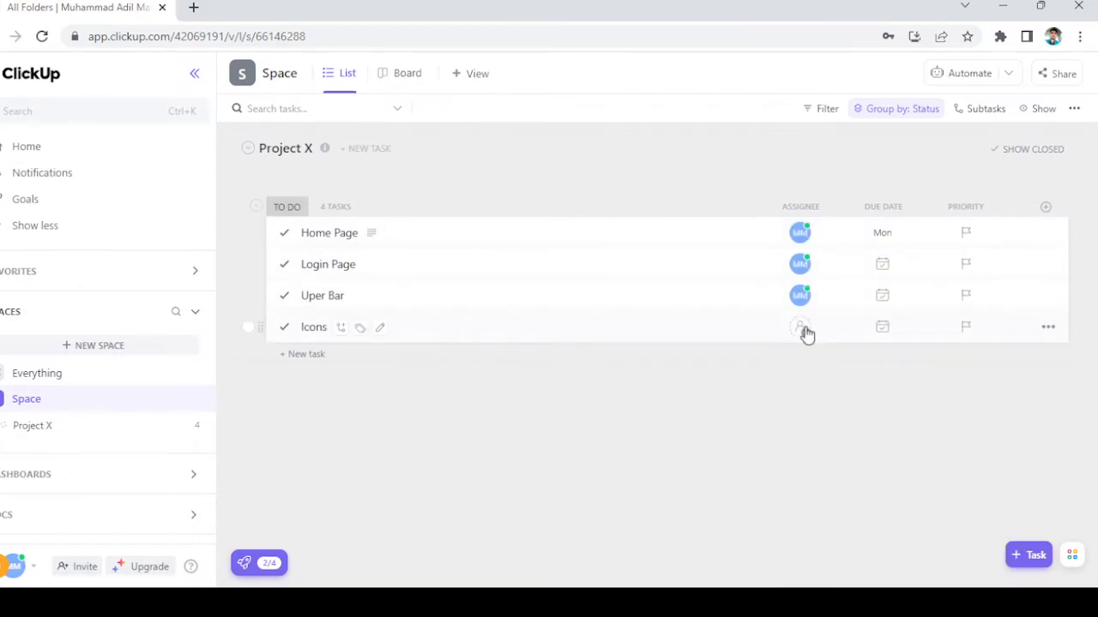
left_click(806, 329)
left_click(822, 328)
left_click_drag(847, 204, 887, 223)
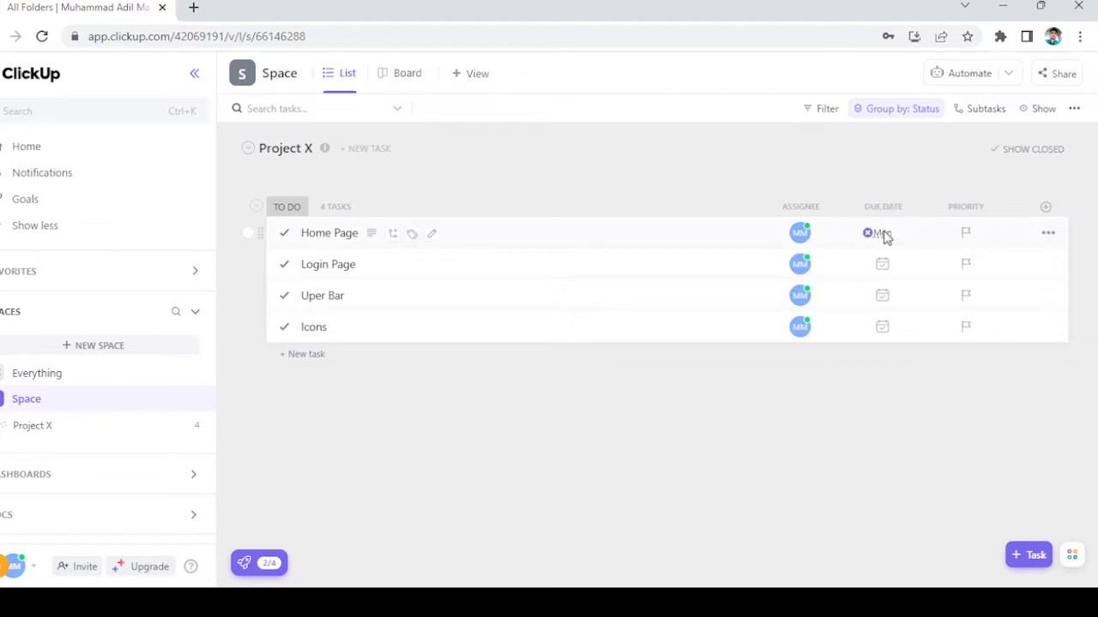
Set due dates: Home Page four weeks out (Nov 17), Login Page Oct 27, Uper Bar Oct 26, Icons Oct 29
left_click(884, 237)
left_click(649, 455)
left_click(882, 264)
left_click(854, 480)
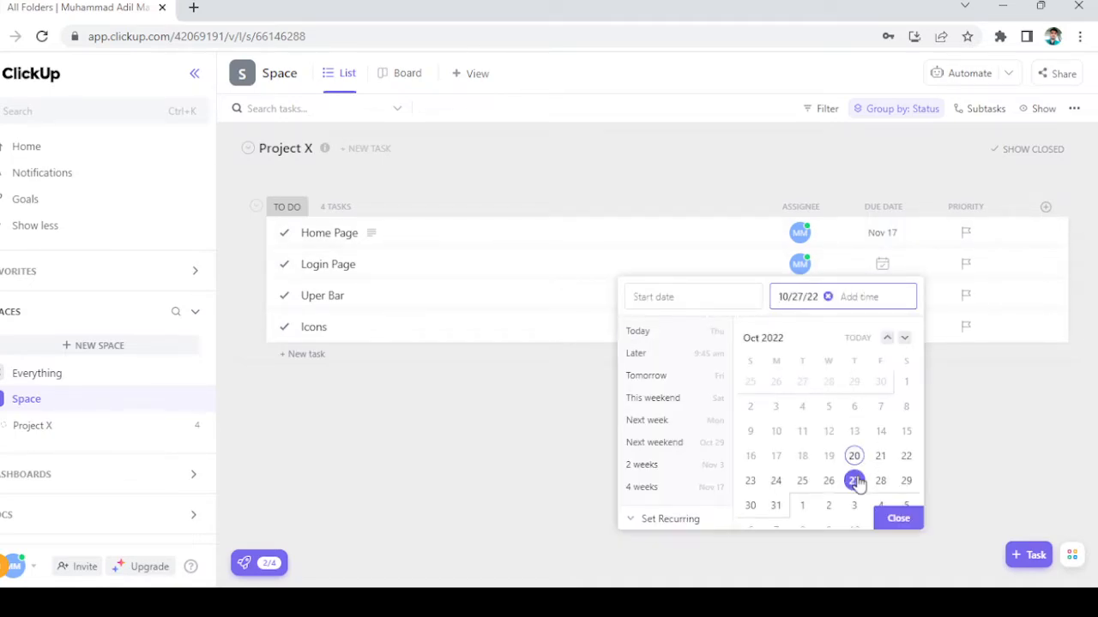
left_click(990, 457)
left_click(884, 295)
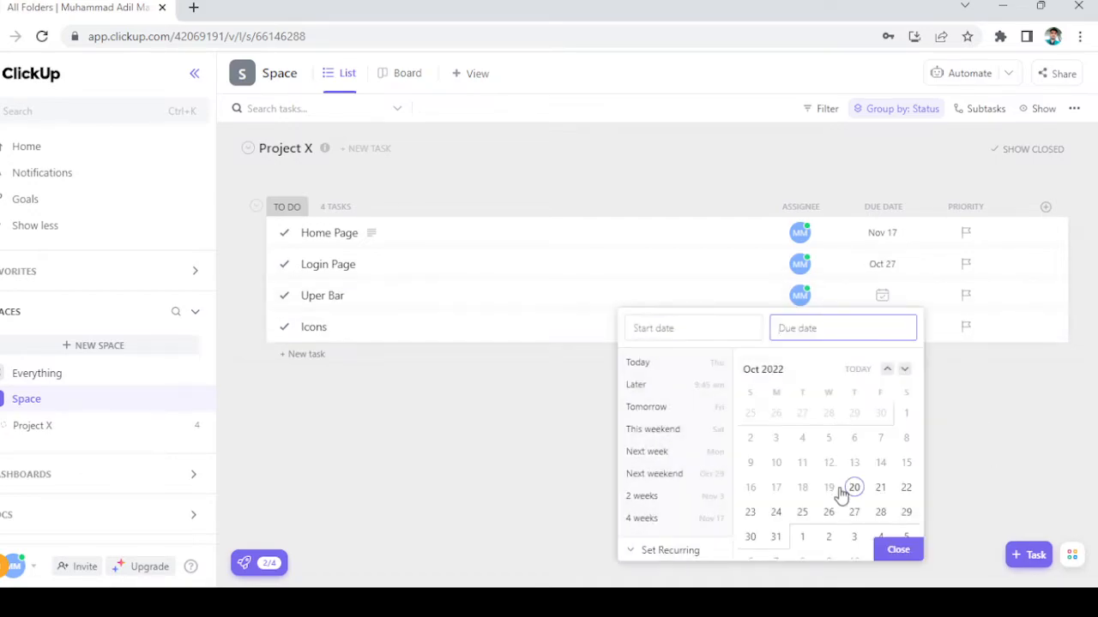
left_click(828, 512)
left_click(969, 429)
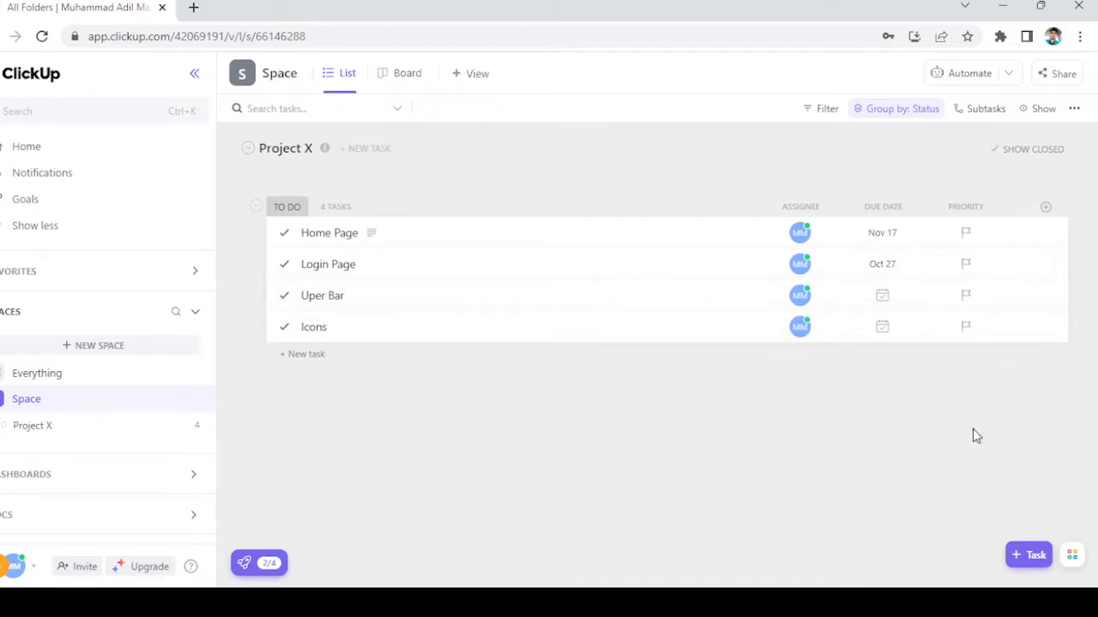
left_click(882, 329)
left_click(906, 266)
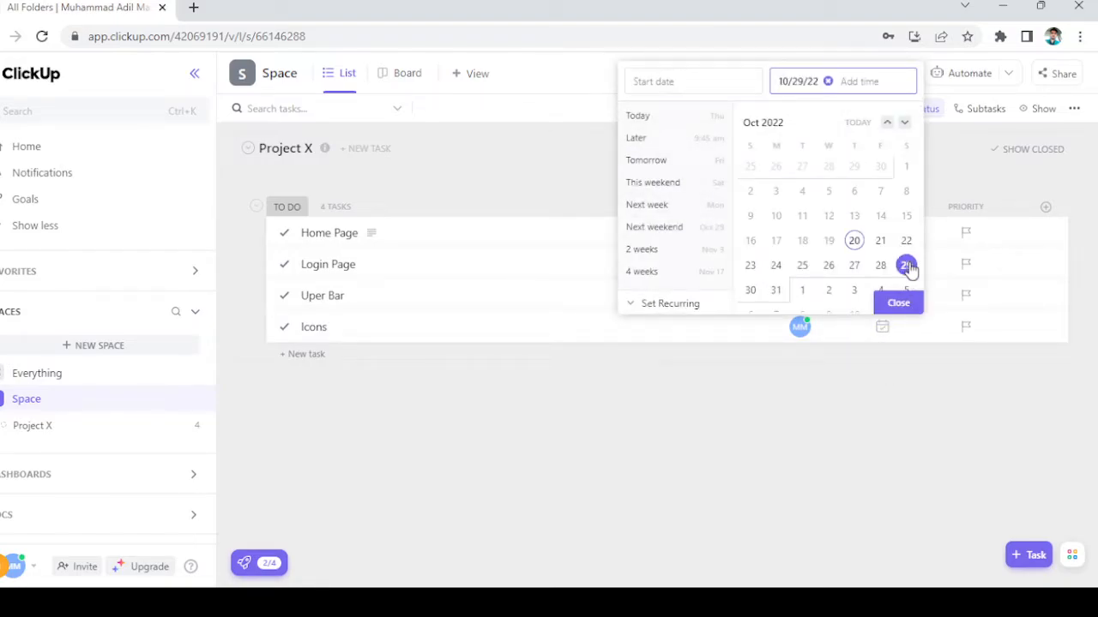
left_click(943, 447)
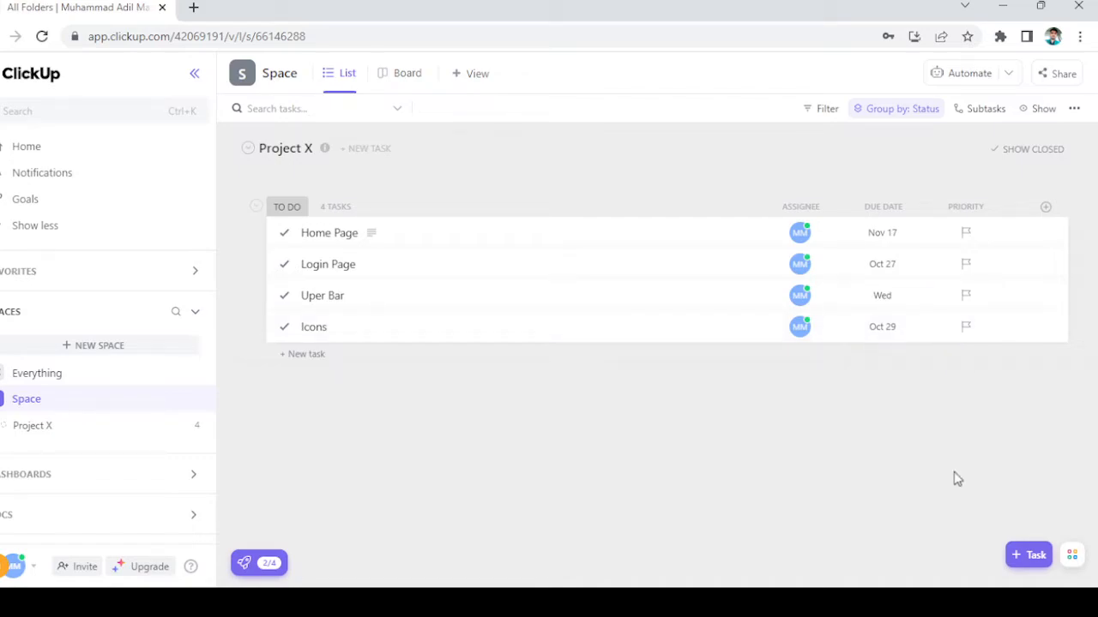
Set task priorities: Home Page Urgent, Login Page High, Uper Bar Normal, Icons Low
left_click(967, 235)
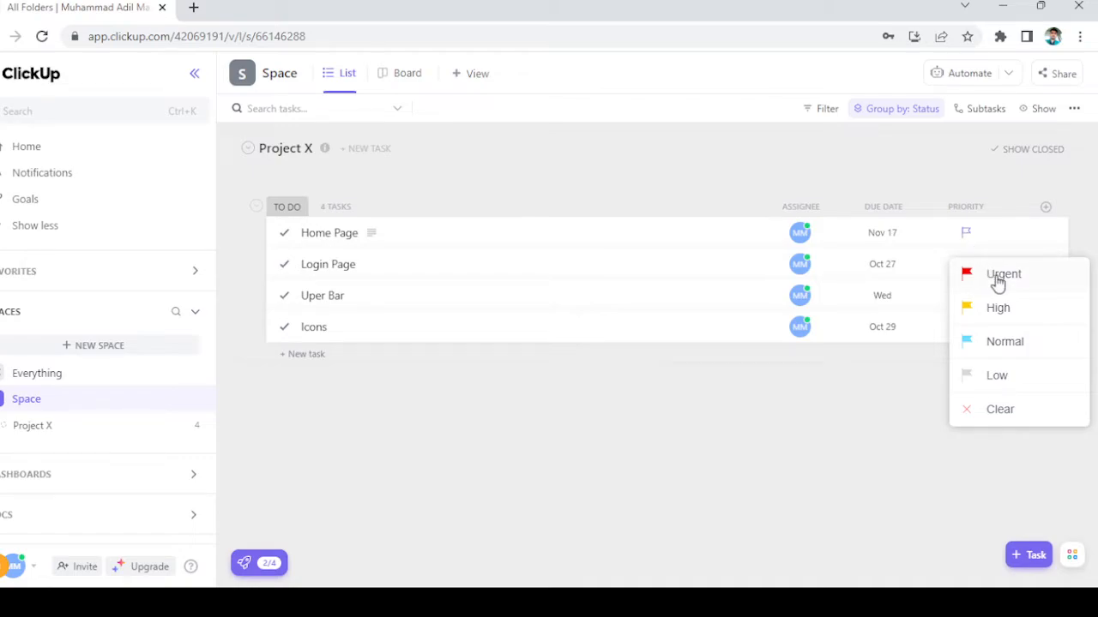
left_click(998, 279)
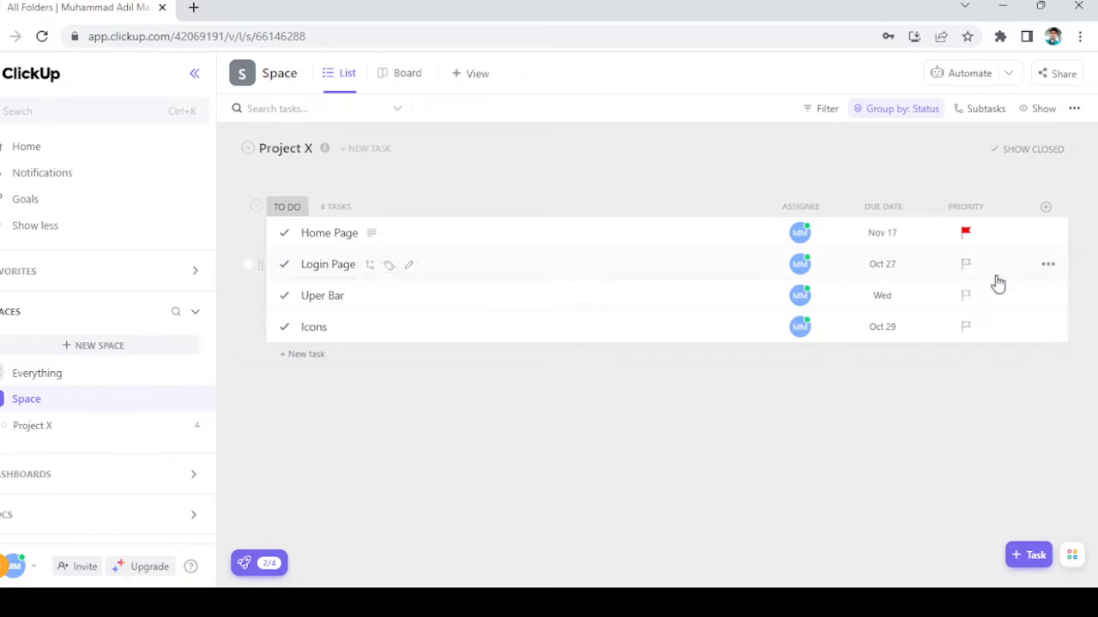
left_click(967, 266)
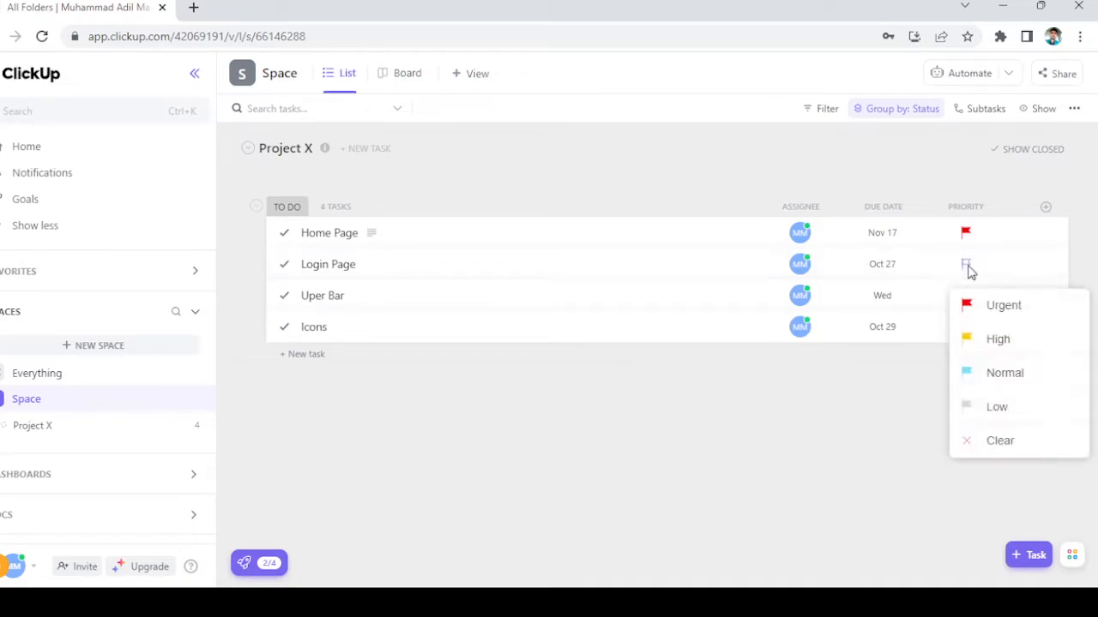
left_click(995, 343)
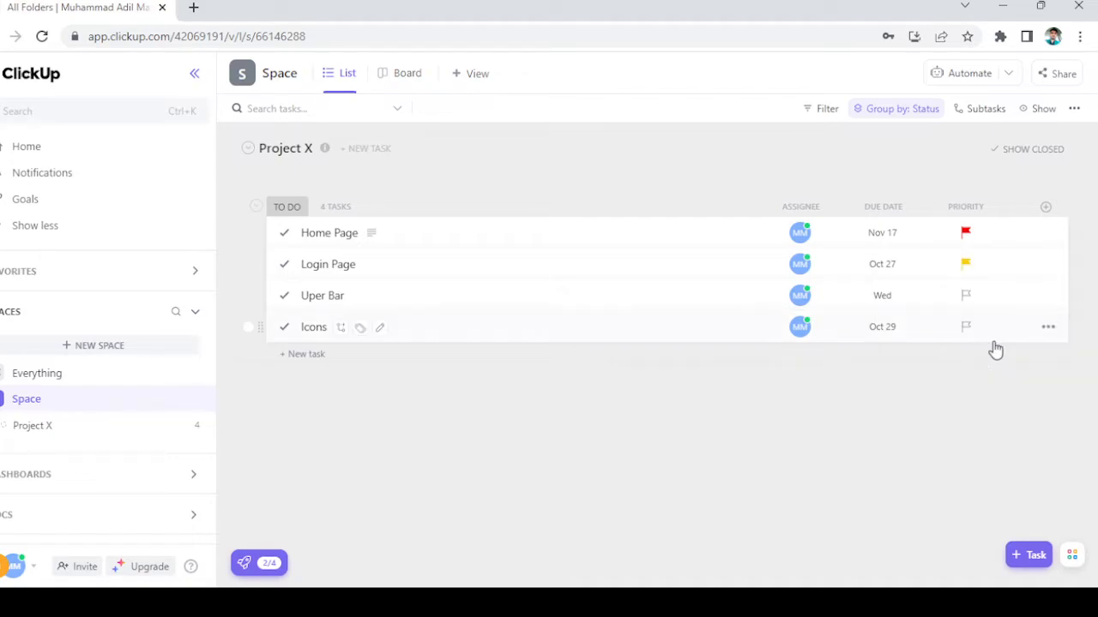
left_click(966, 295)
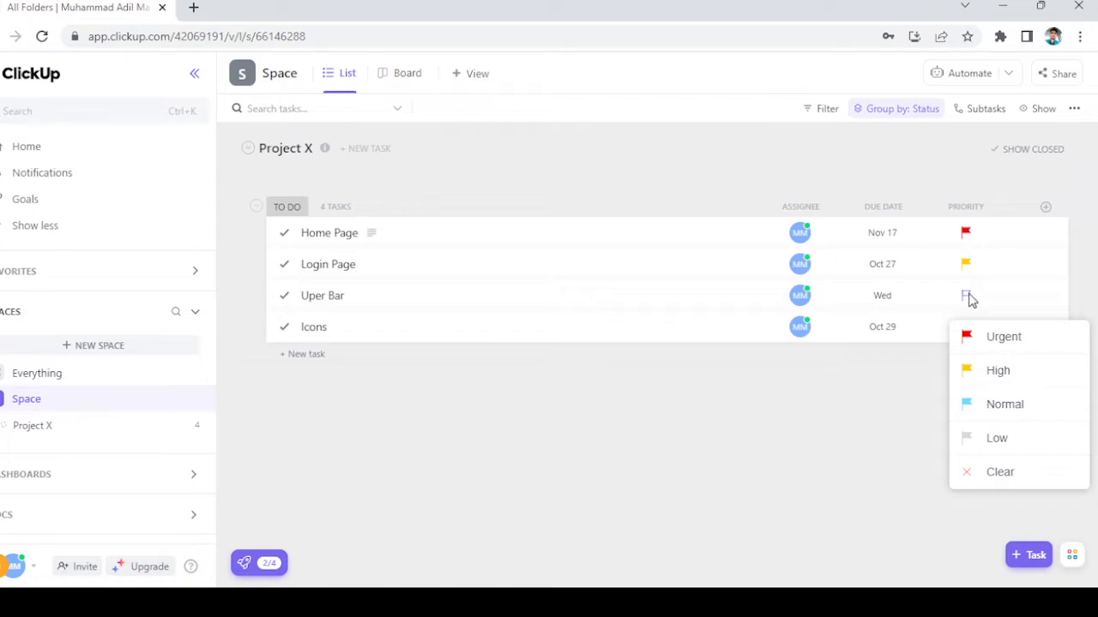
left_click(1001, 406)
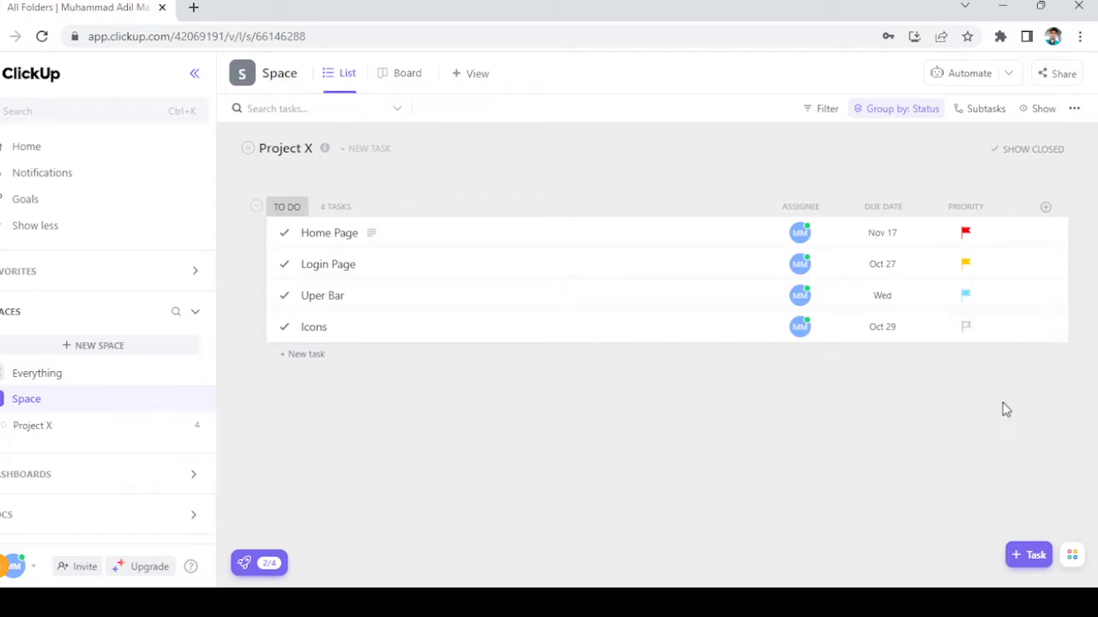
left_click(964, 330)
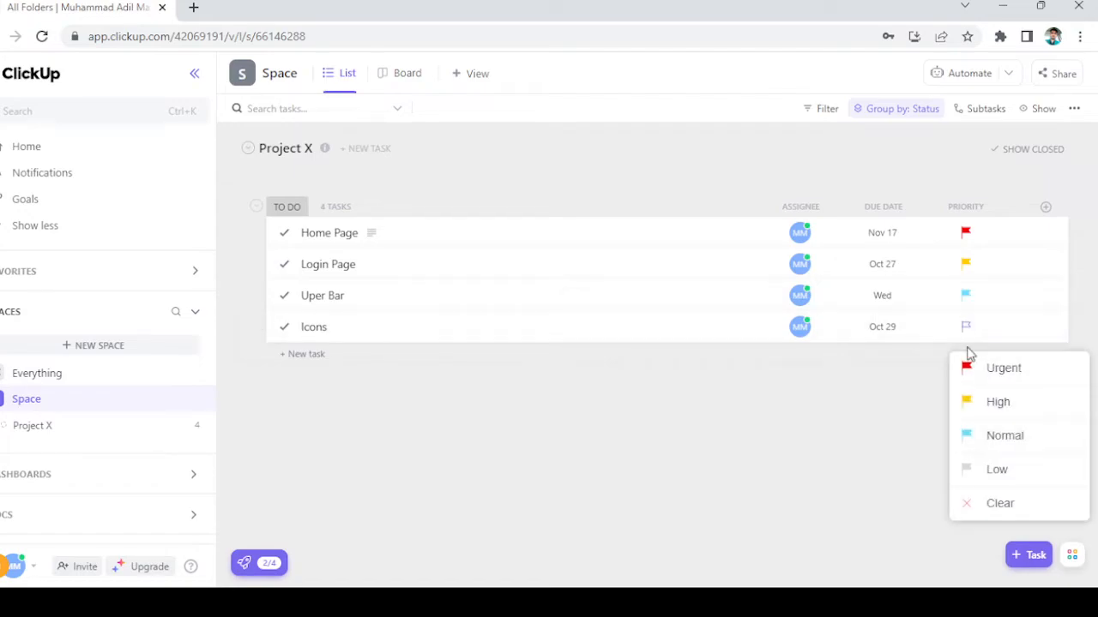
left_click(979, 470)
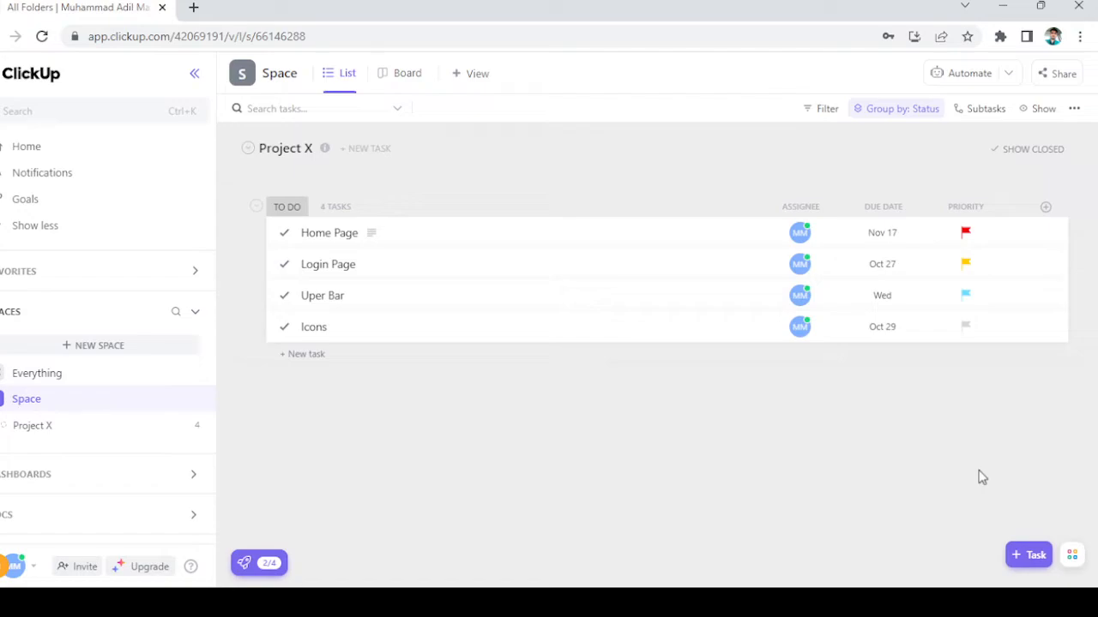
Create a new Files-type custom field column titled 'Files' in Project X
left_click(1046, 208)
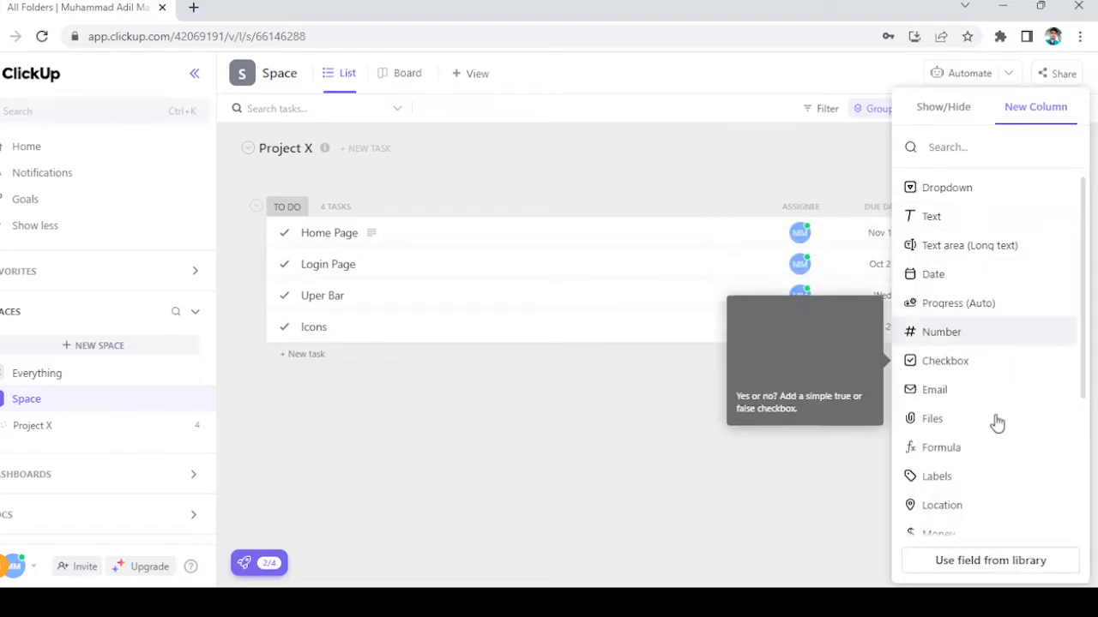
left_click(948, 419)
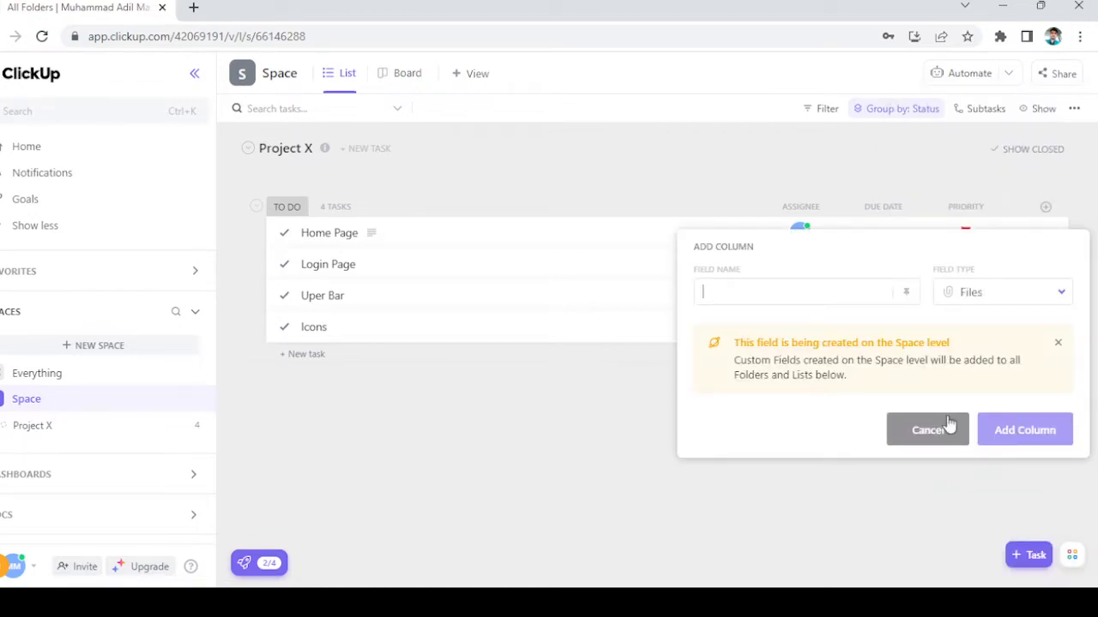
type("Files")
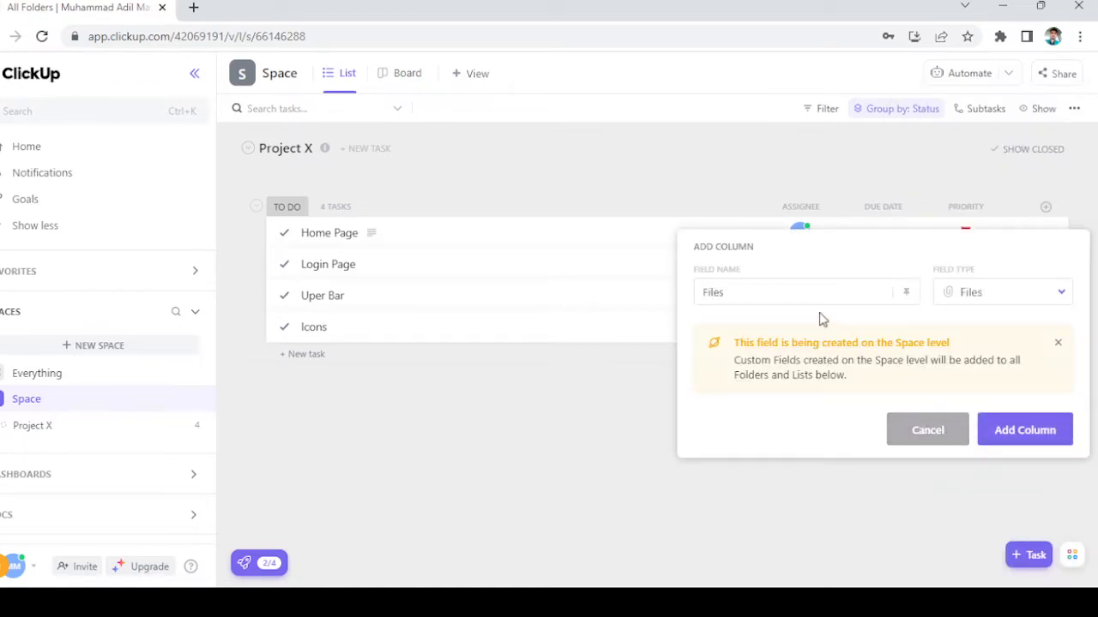
left_click(1035, 433)
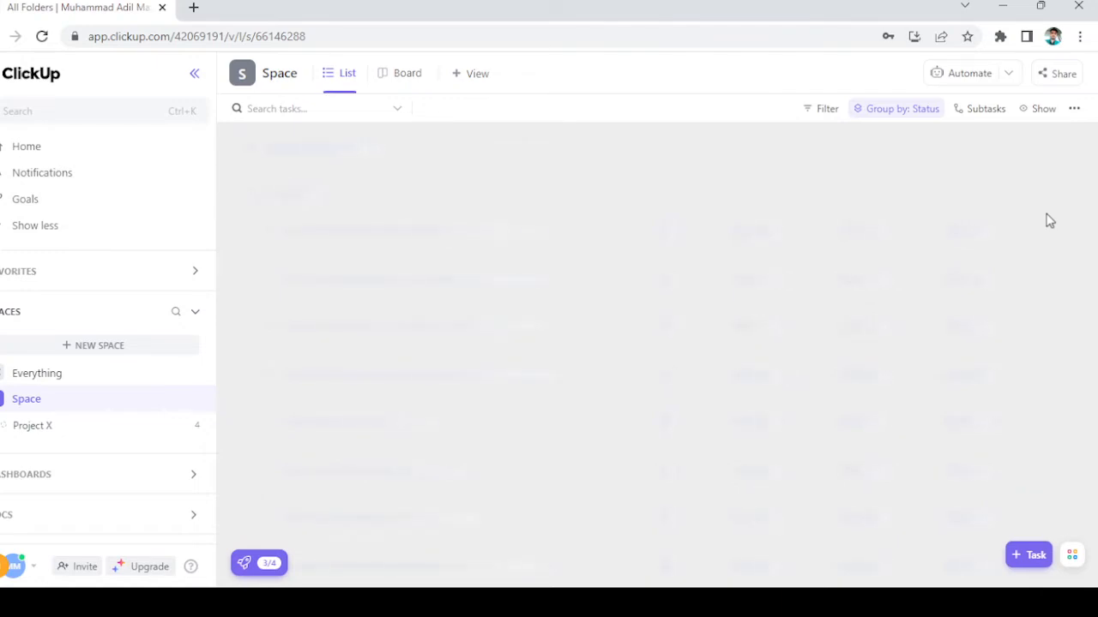
Start a Labels column named Status with a green Completed option
left_click(1049, 213)
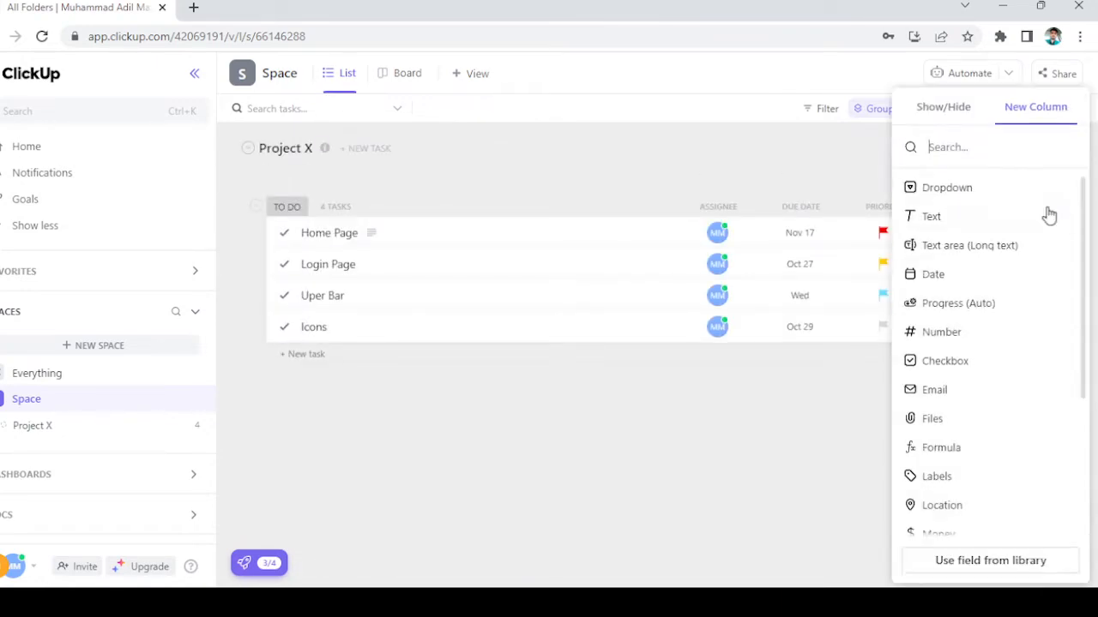
left_click_drag(1082, 376, 1082, 455)
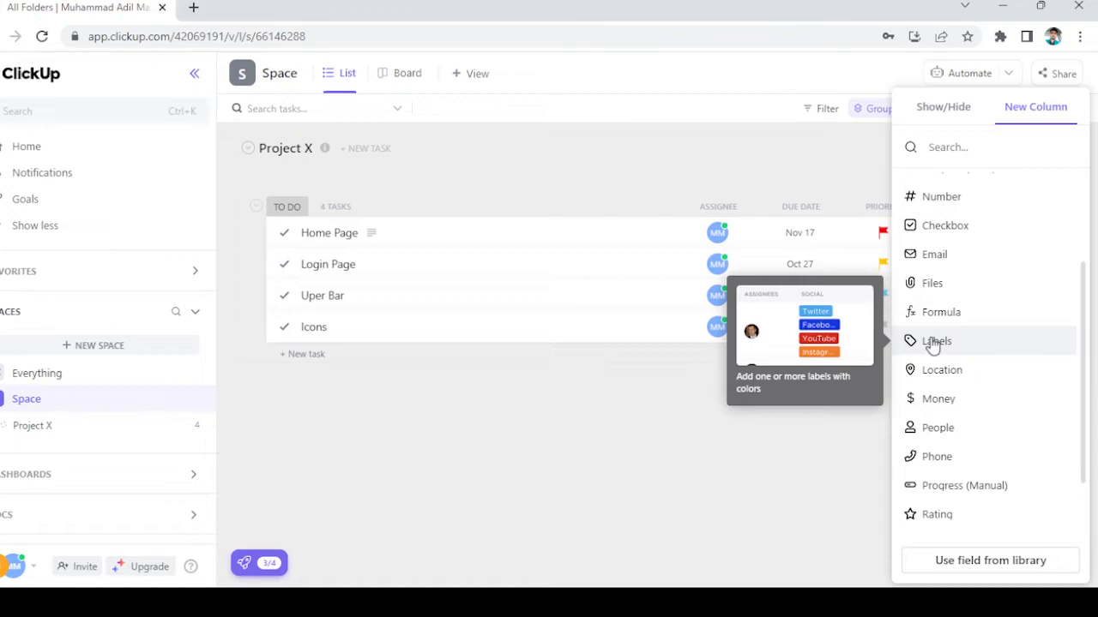
left_click(933, 342)
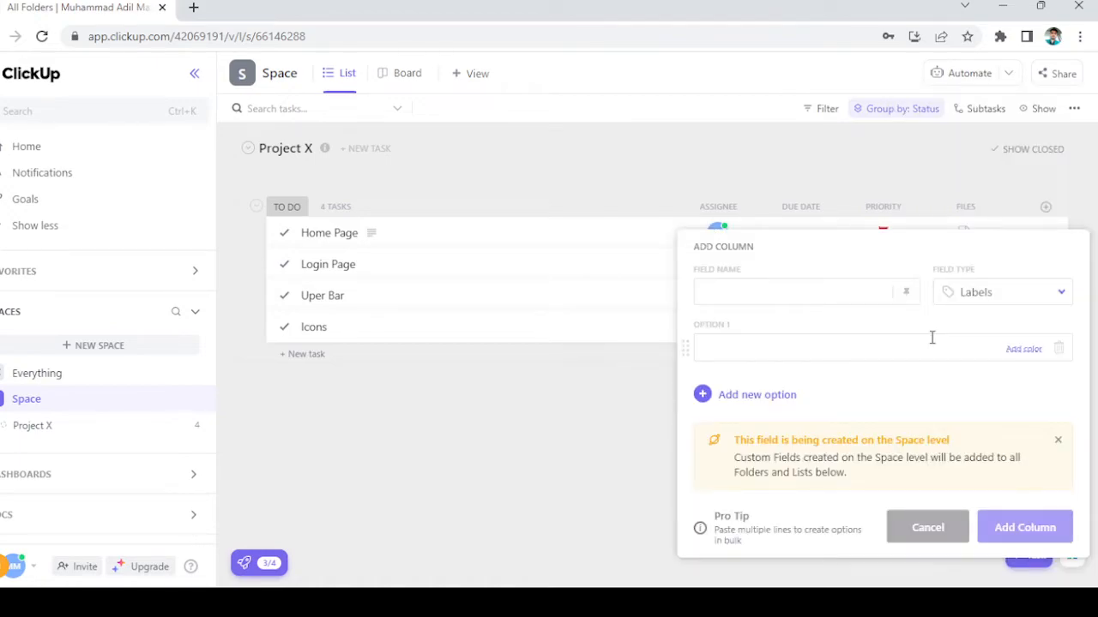
type("Status")
left_click(728, 349)
type("d")
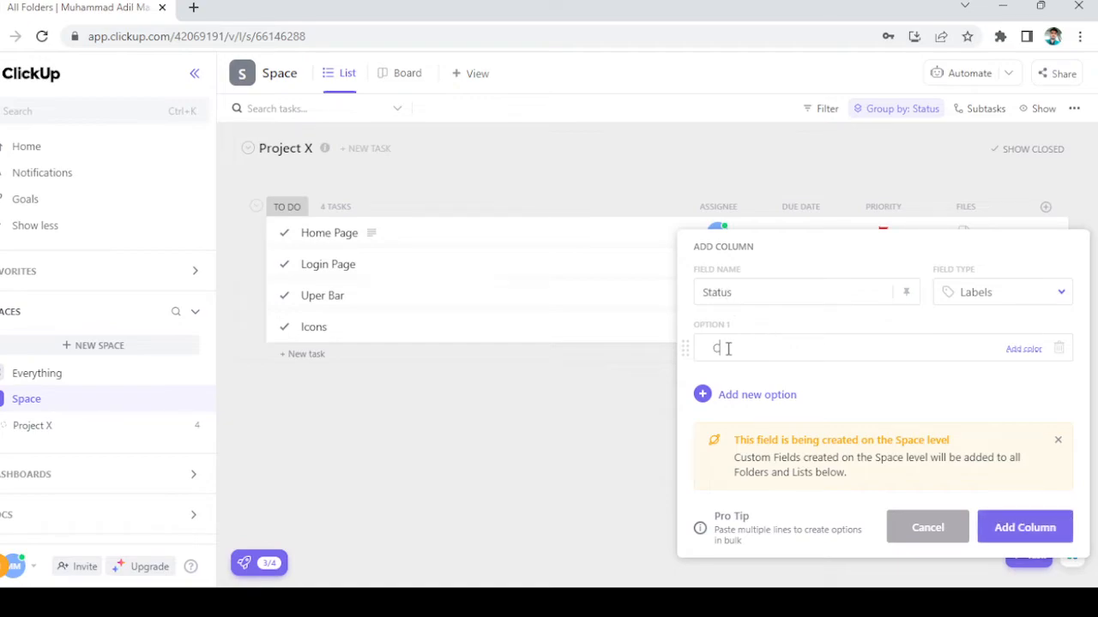
type("ompleted")
left_click(1021, 349)
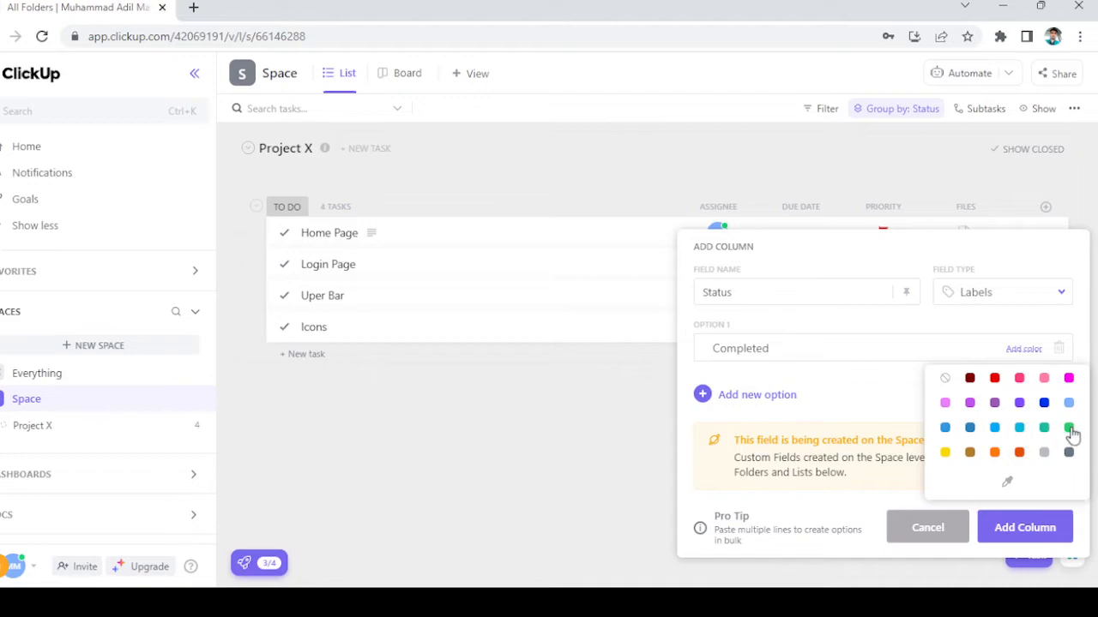
left_click(1069, 428)
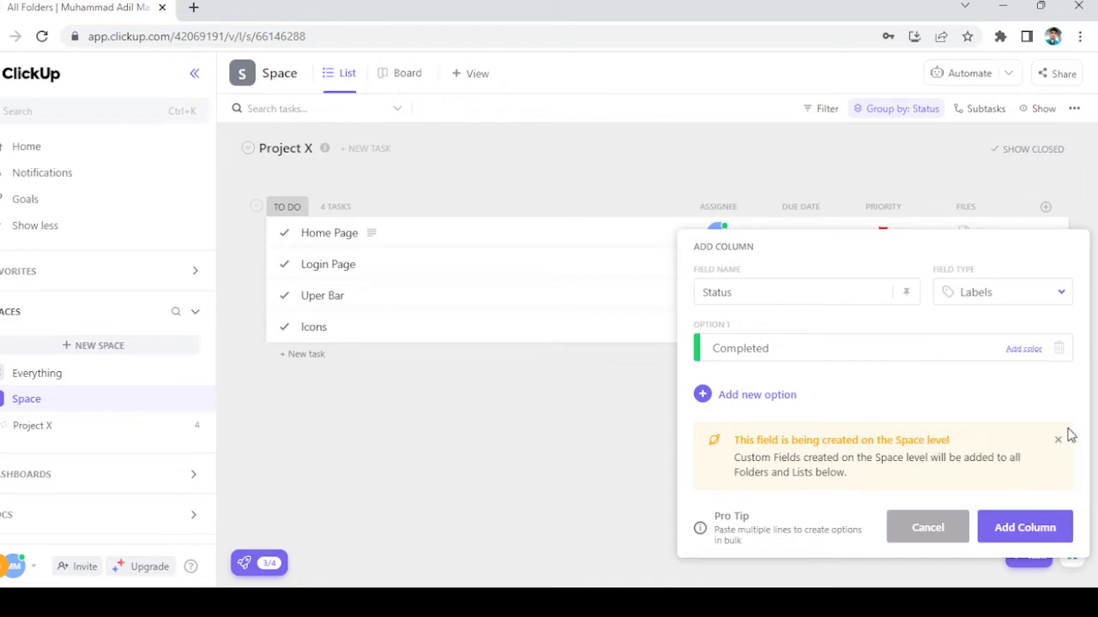
Add In Progress (cyan) and Ready (orange) label options and create the Status column
left_click(767, 396)
type("In ")
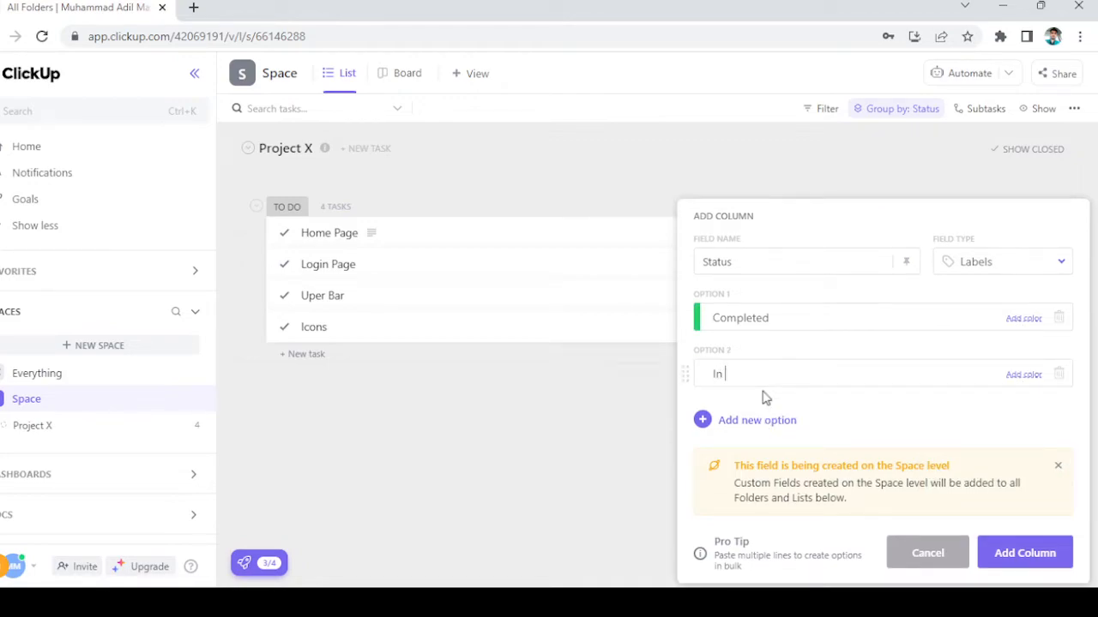
type("Progress")
left_click(1029, 377)
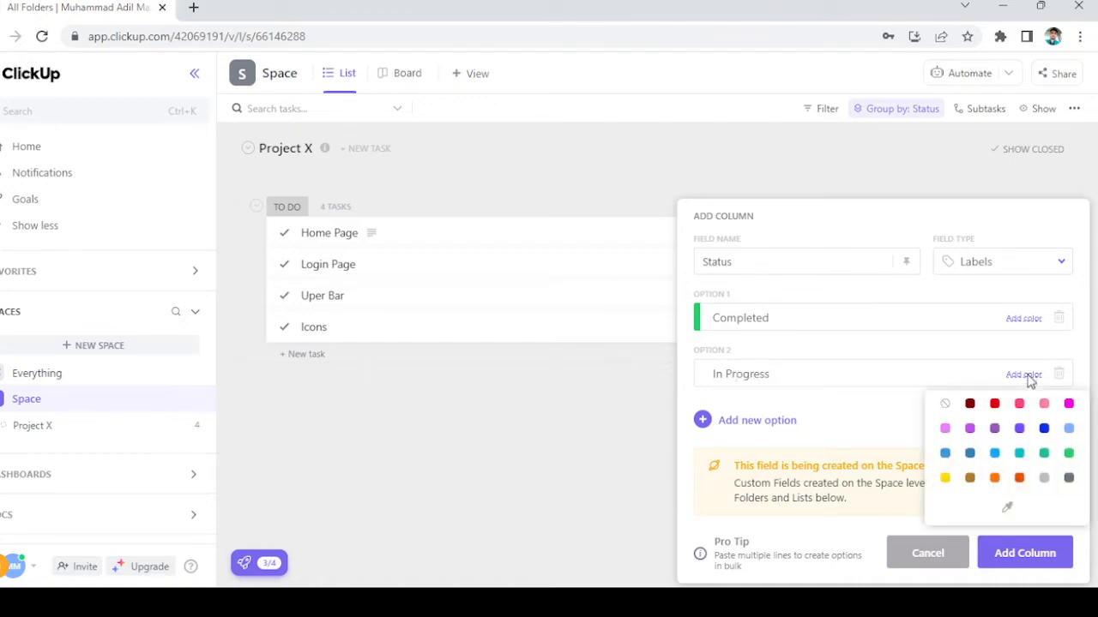
left_click(1023, 456)
left_click(769, 421)
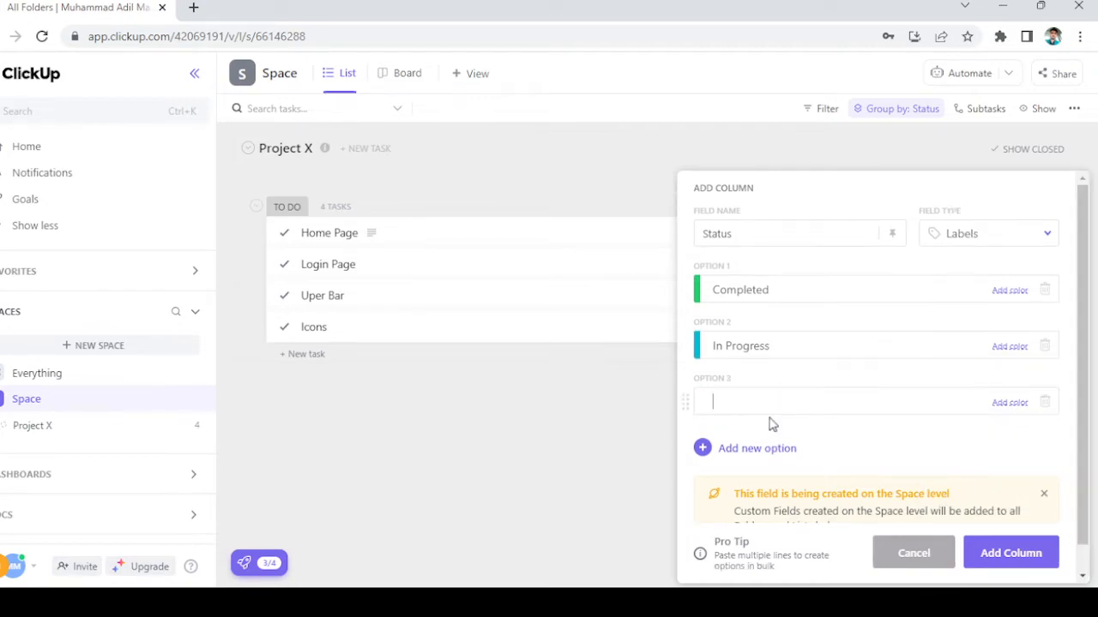
type("Ready")
left_click(1012, 404)
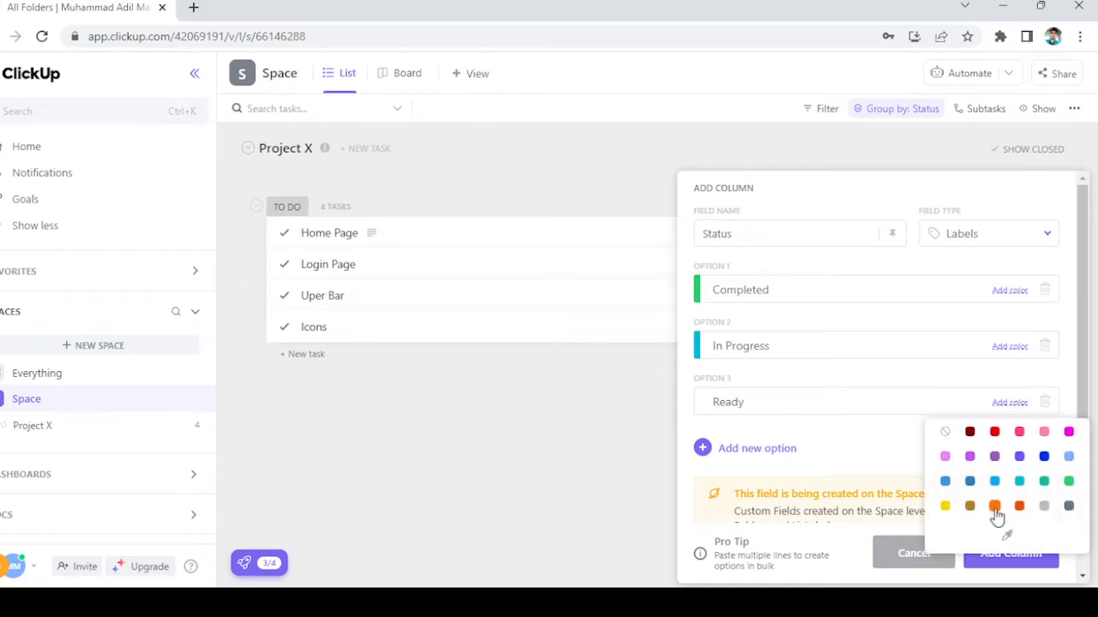
left_click(994, 508)
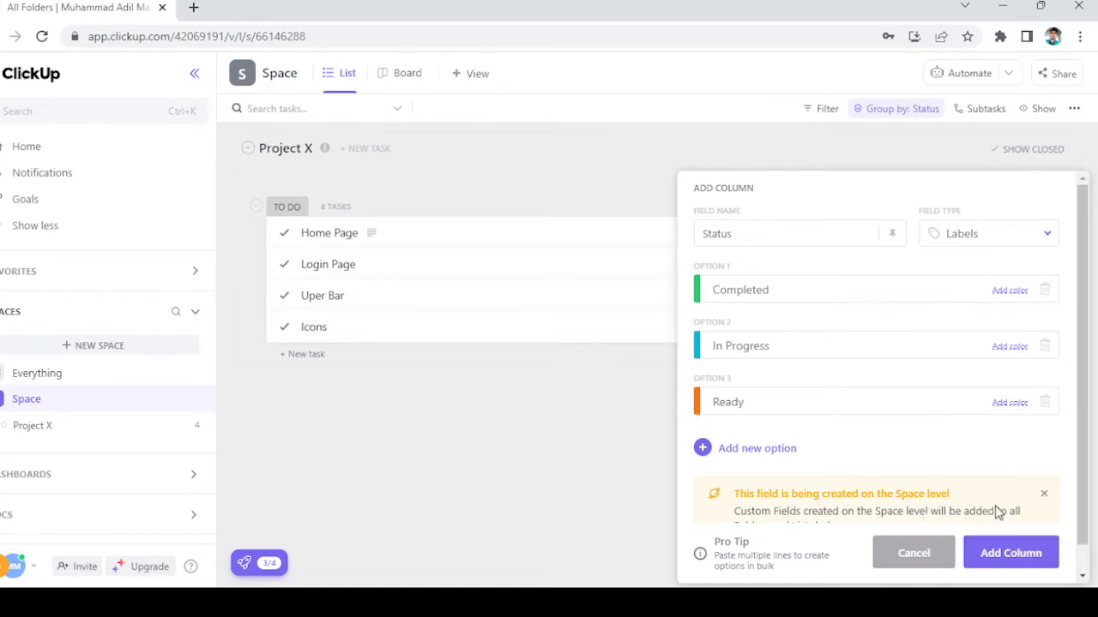
left_click(1000, 556)
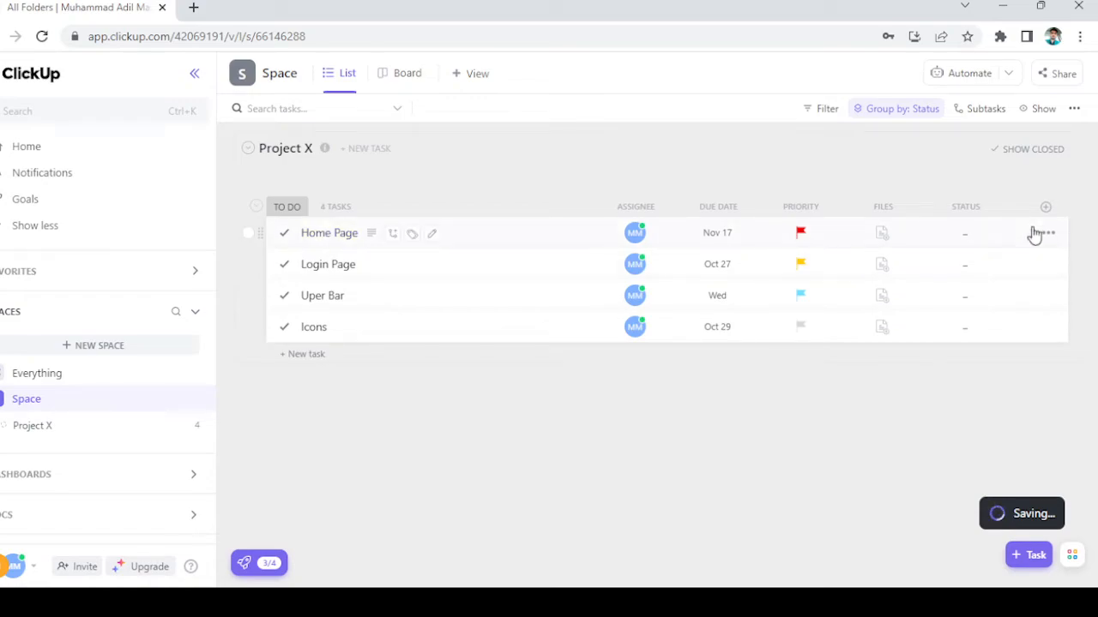
Set Home Page's Status to Completed and Login Page's Status to In Progress
left_click(968, 238)
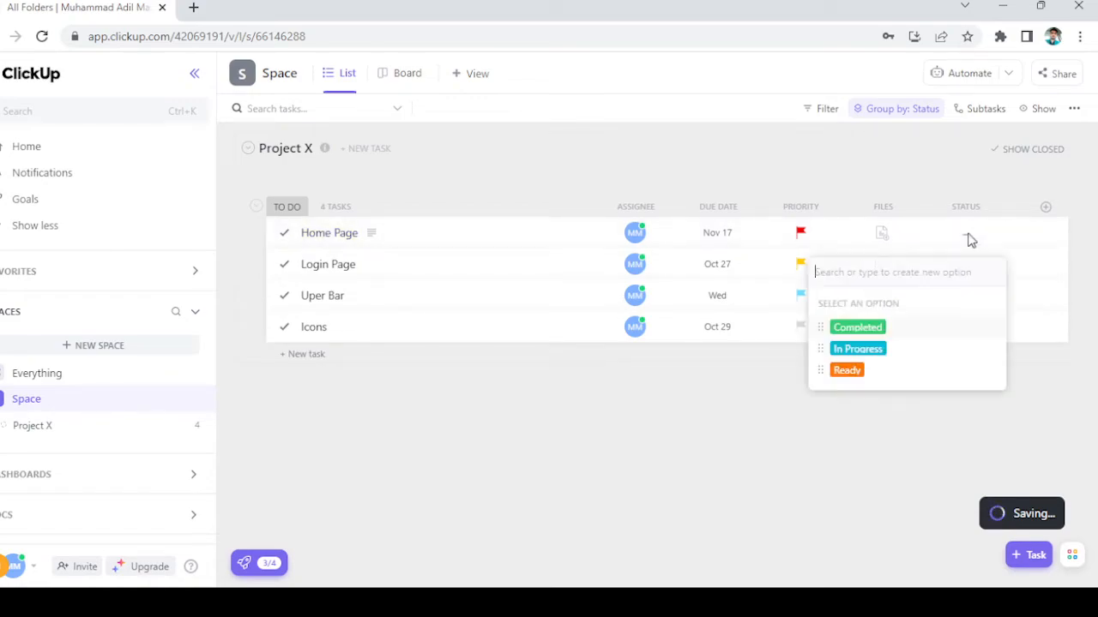
left_click(868, 329)
left_click(735, 429)
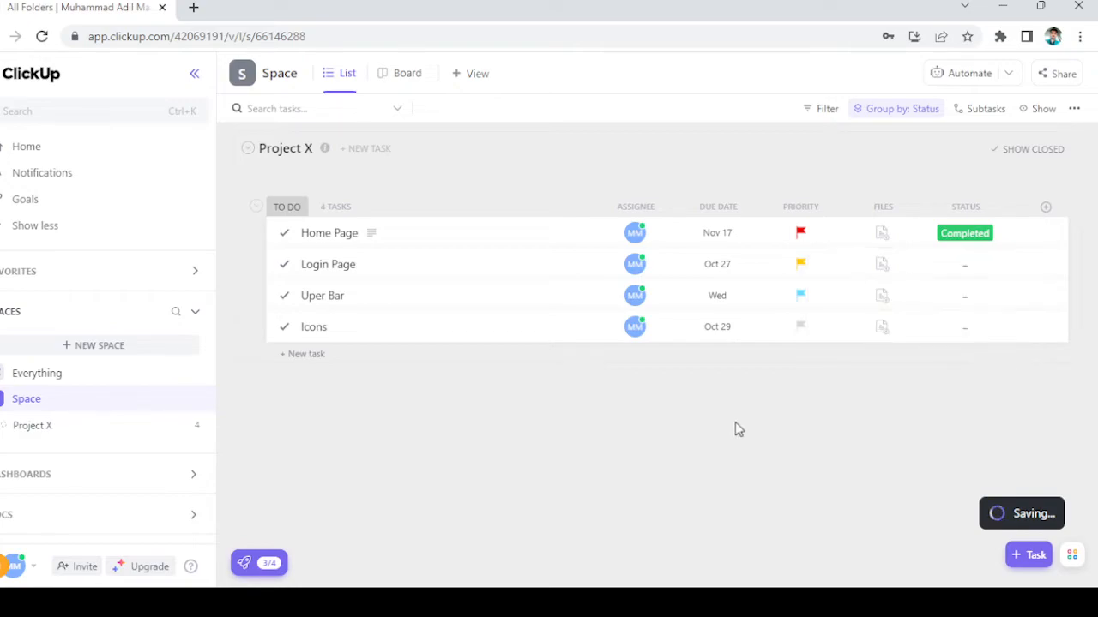
left_click(967, 270)
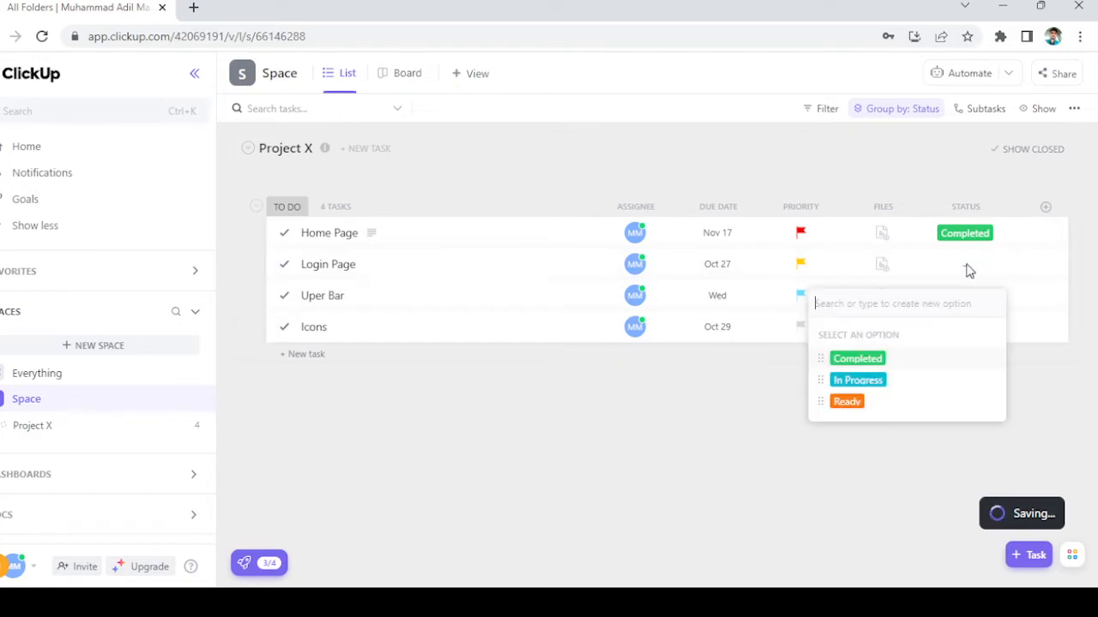
left_click(873, 383)
left_click(684, 429)
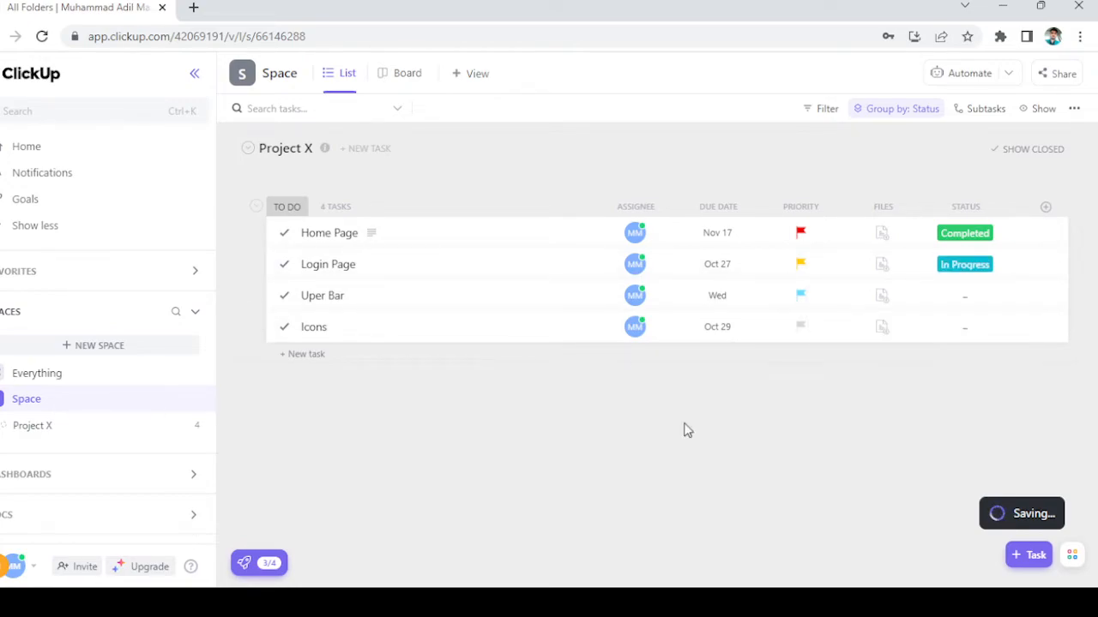
Set the Status of both Uper Bar and Icons to Ready
left_click(962, 301)
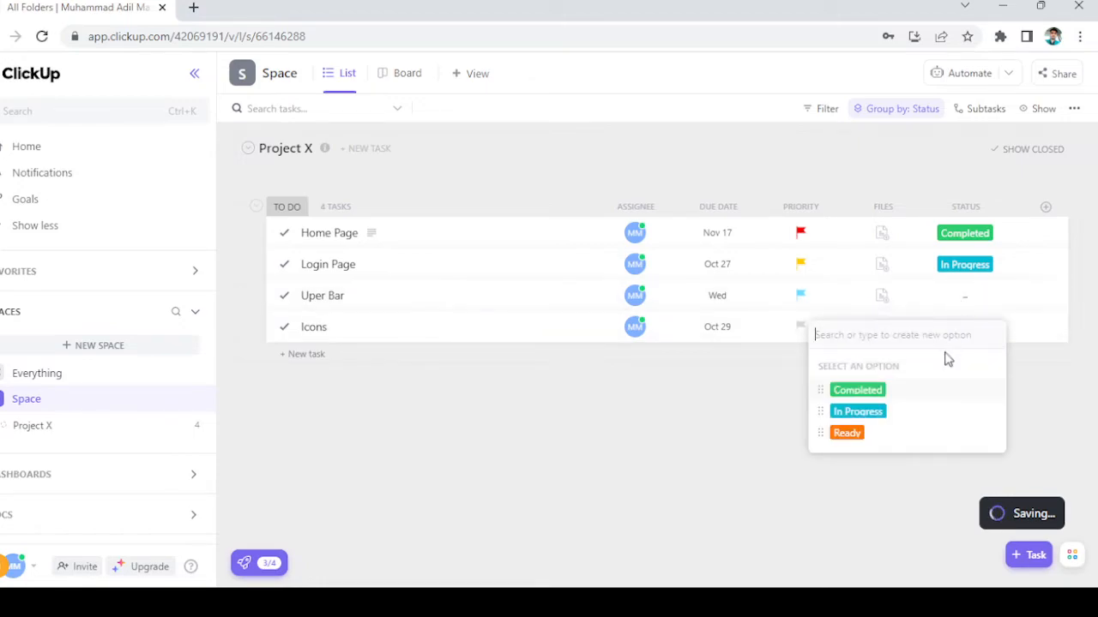
left_click(845, 434)
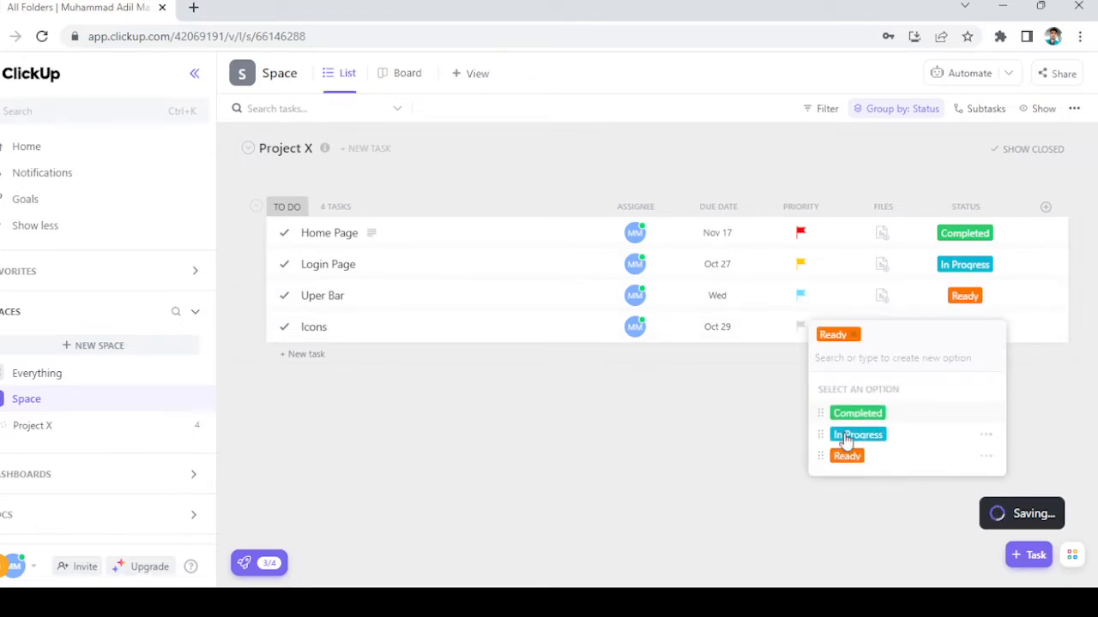
left_click(1067, 352)
left_click(970, 335)
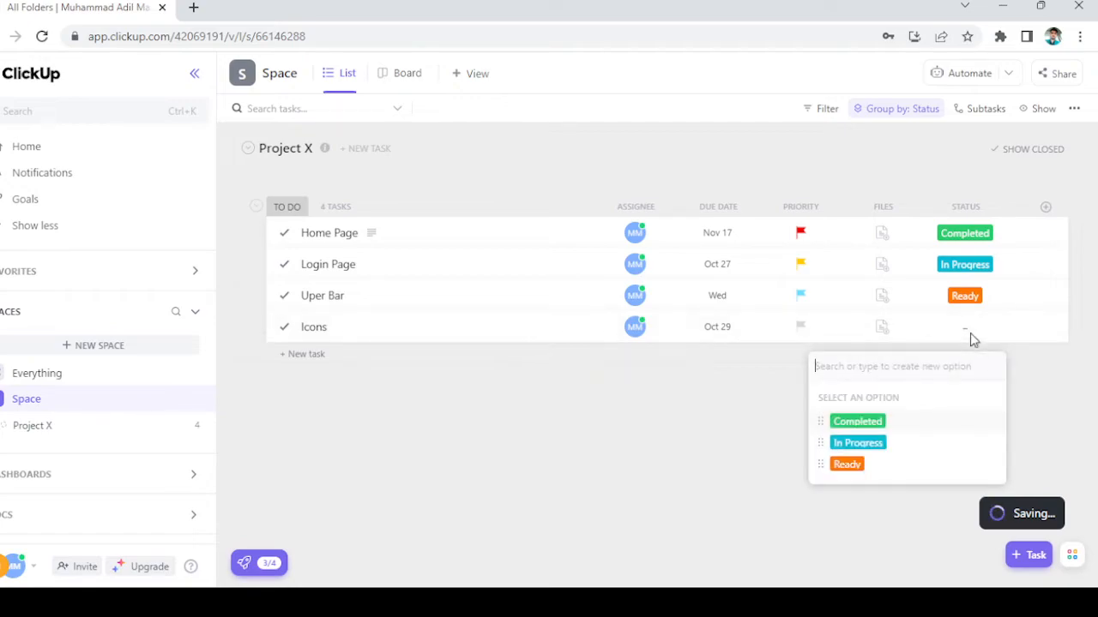
left_click(847, 465)
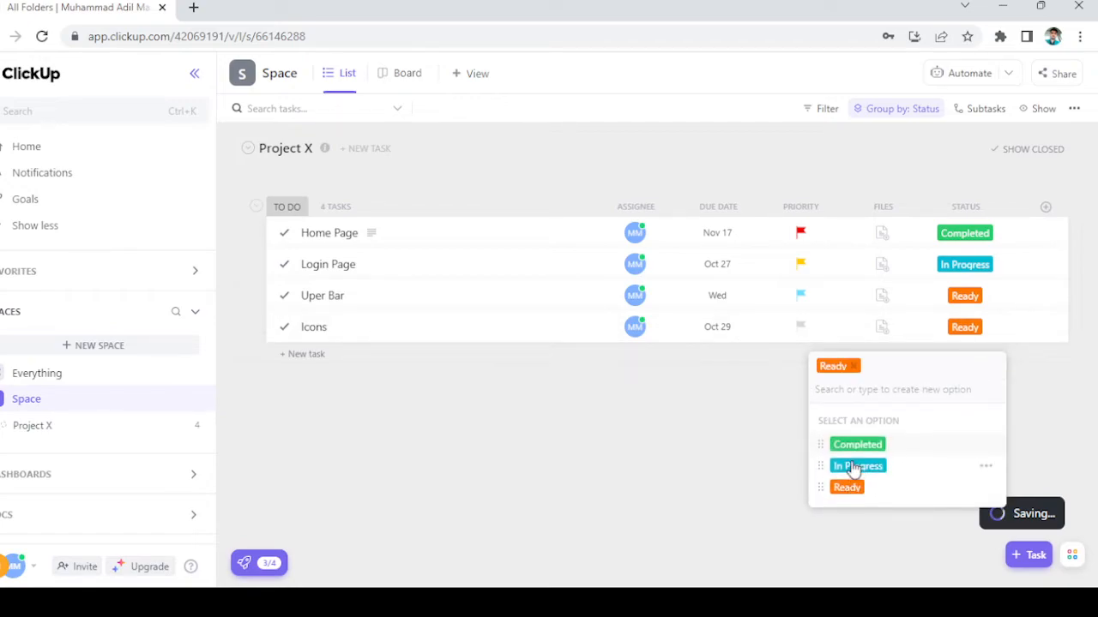
left_click(727, 449)
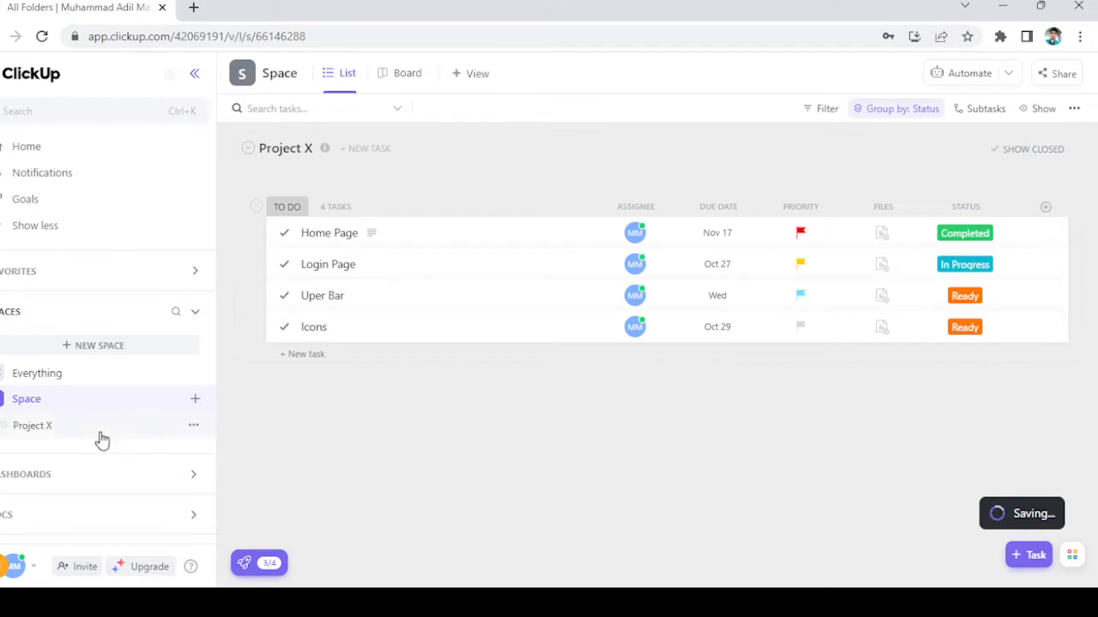
left_click(193, 431)
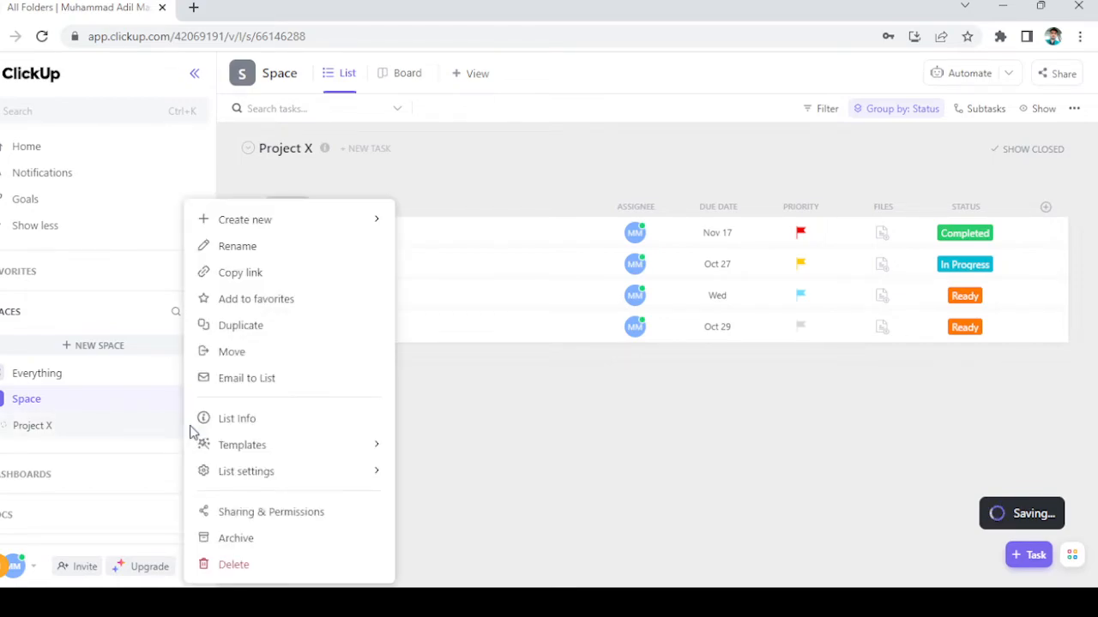
left_click(542, 453)
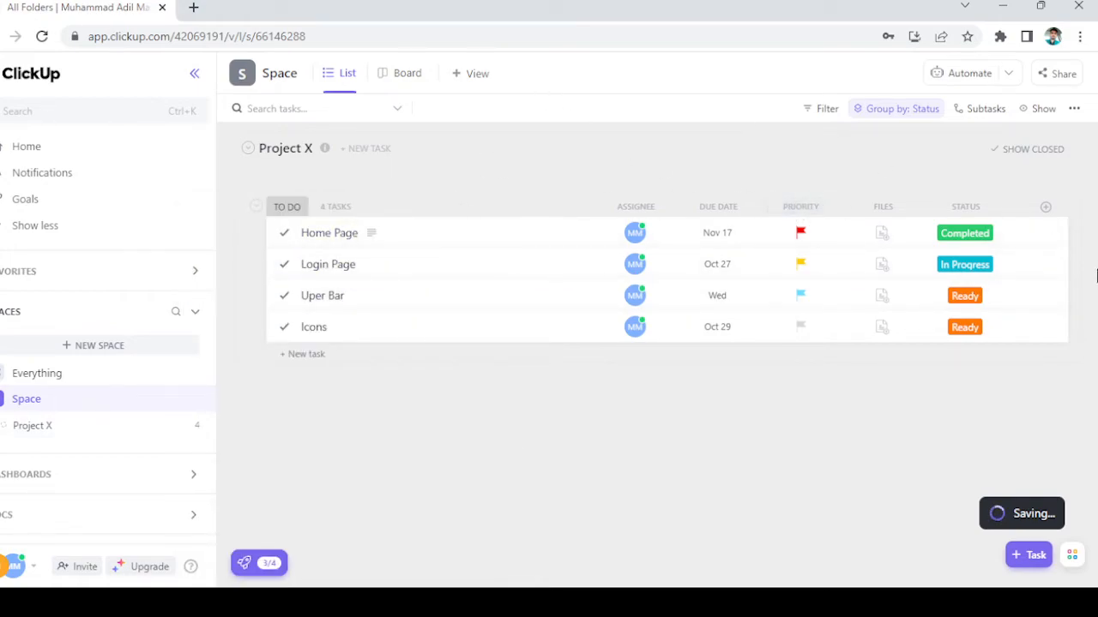
Add a Money column named Budget using PKR currency
left_click(1046, 207)
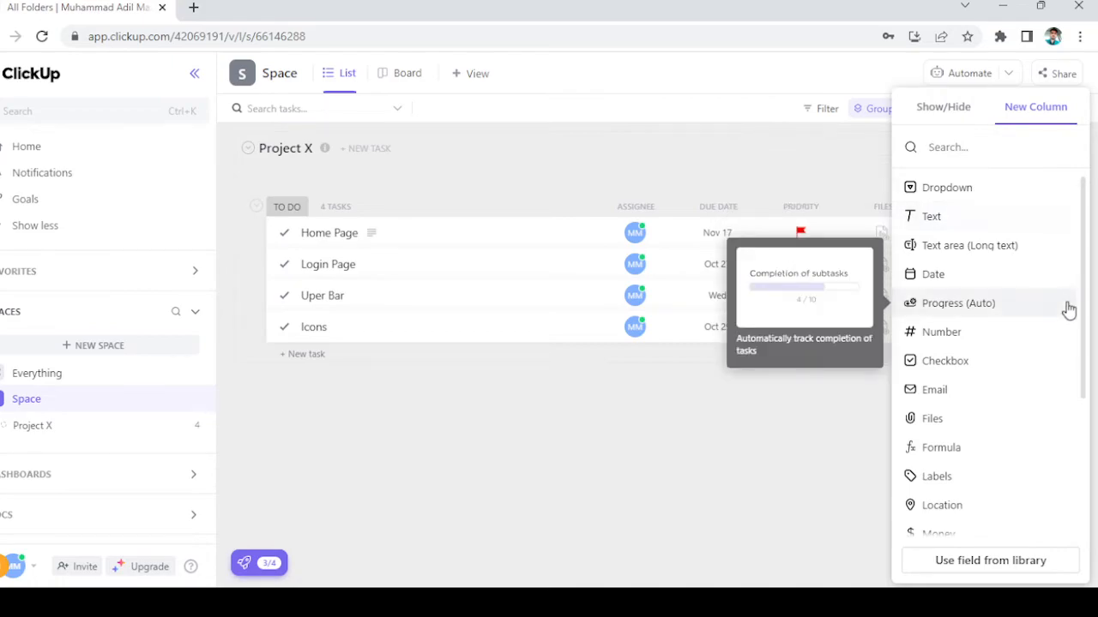
left_click_drag(1083, 391, 1087, 447)
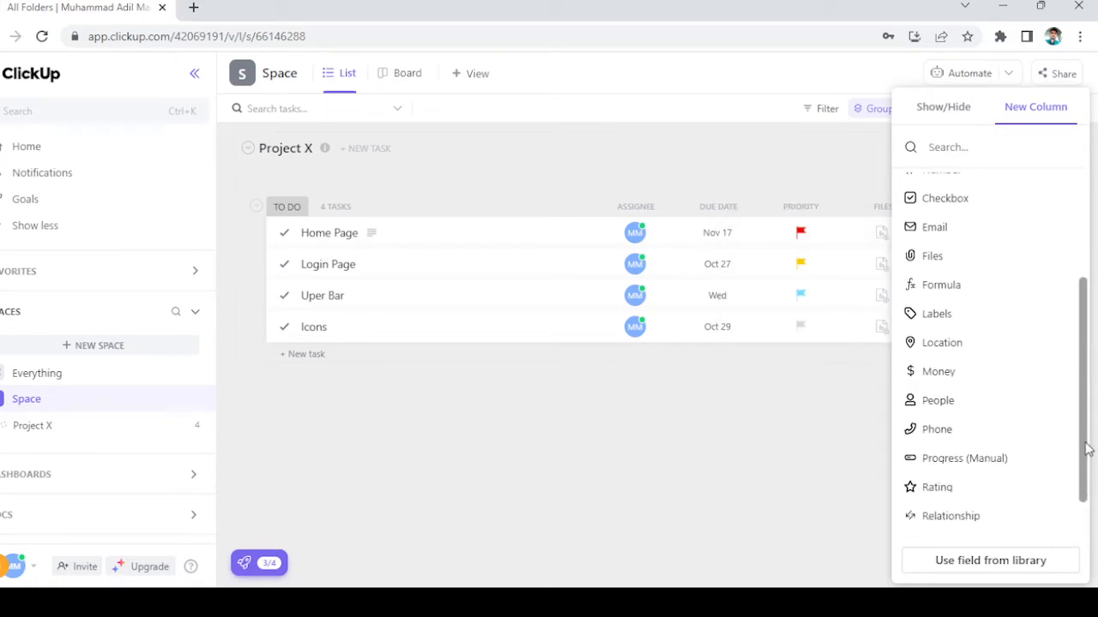
left_click(961, 383)
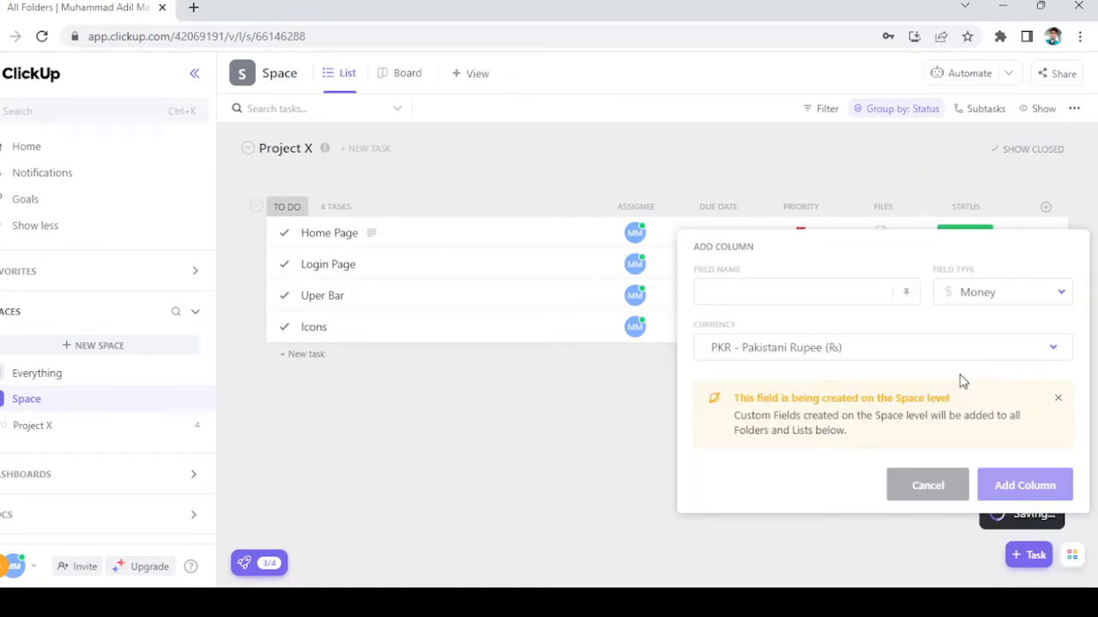
type("Bud")
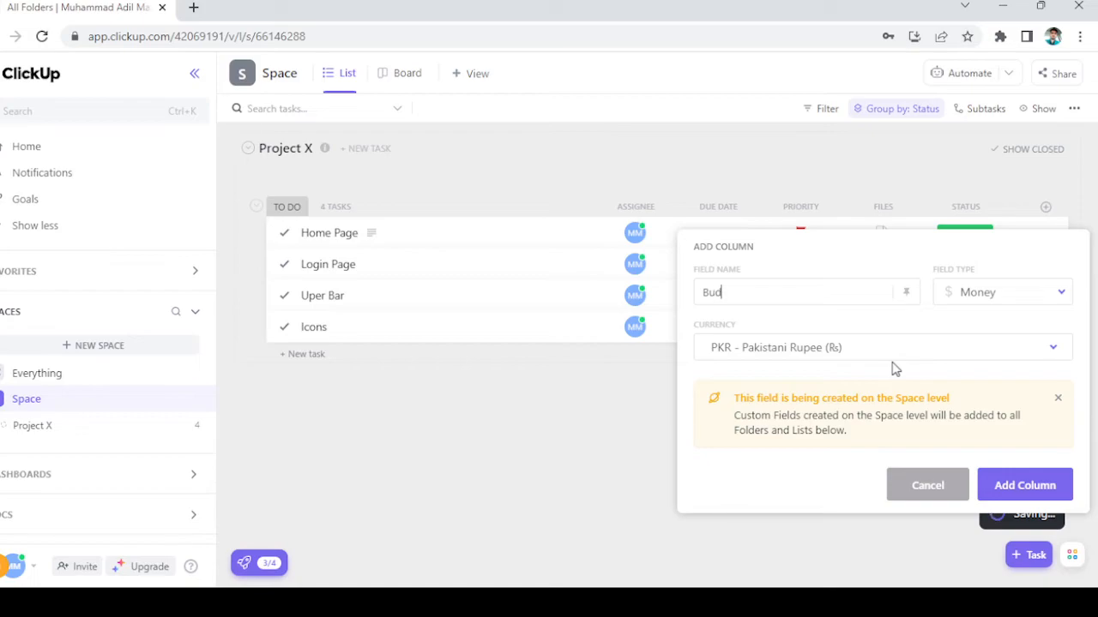
type("get")
left_click(995, 485)
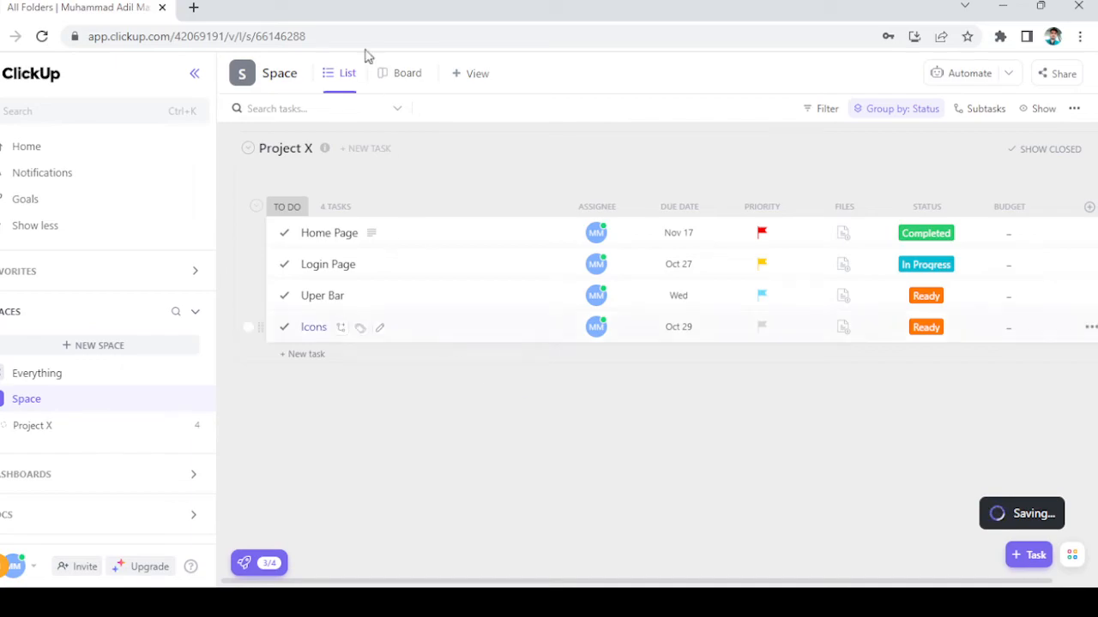
Add a Timeline view to Project X, then go back to the List view
left_click(408, 79)
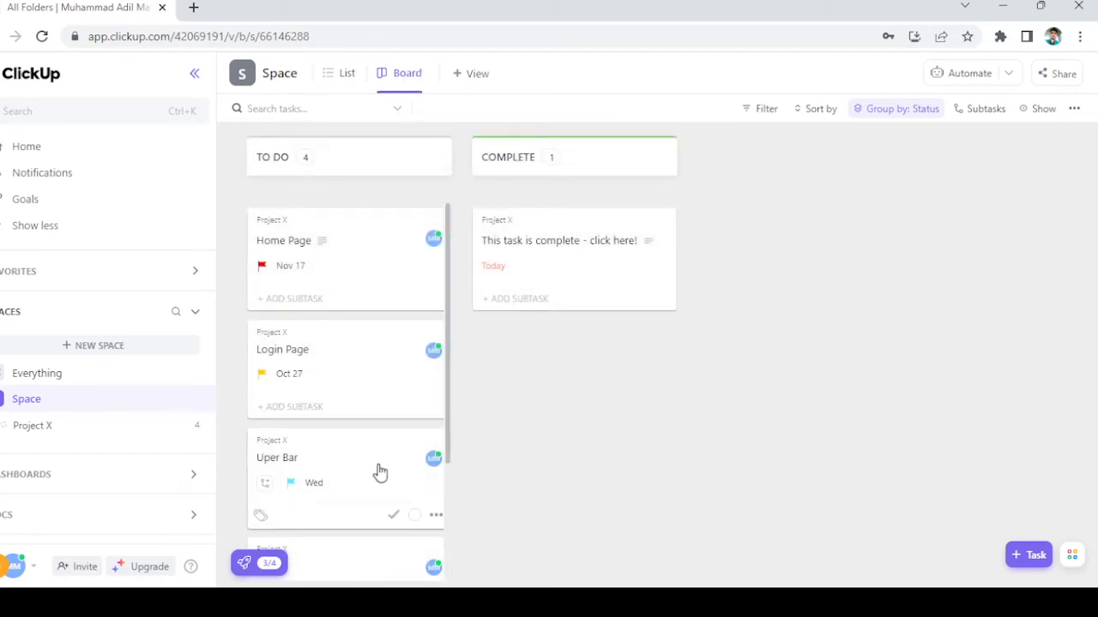
left_click(477, 74)
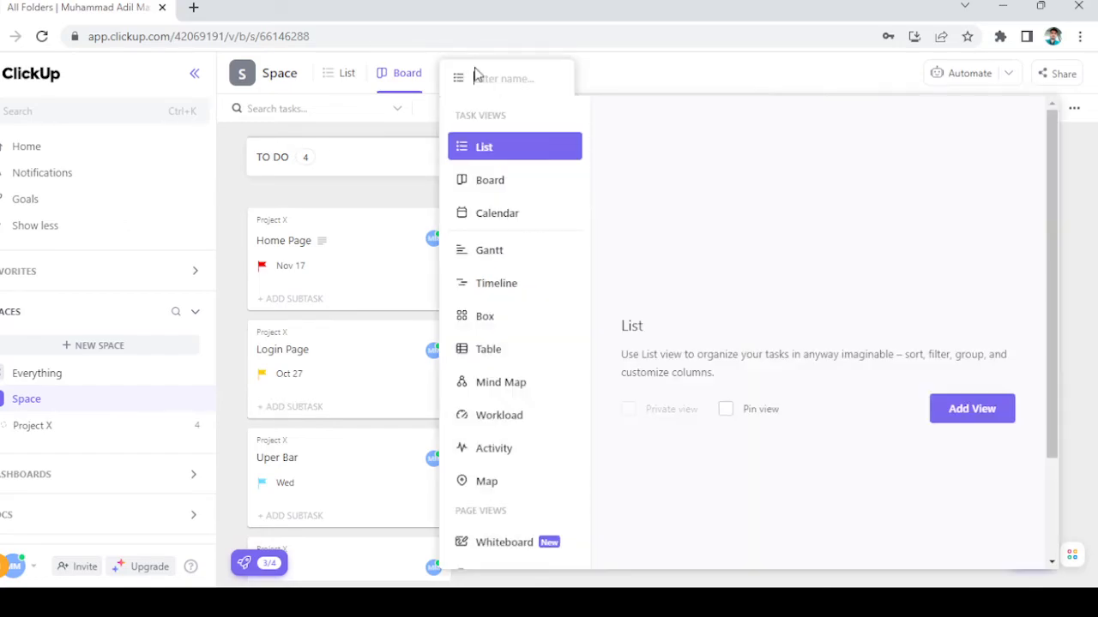
left_click(489, 284)
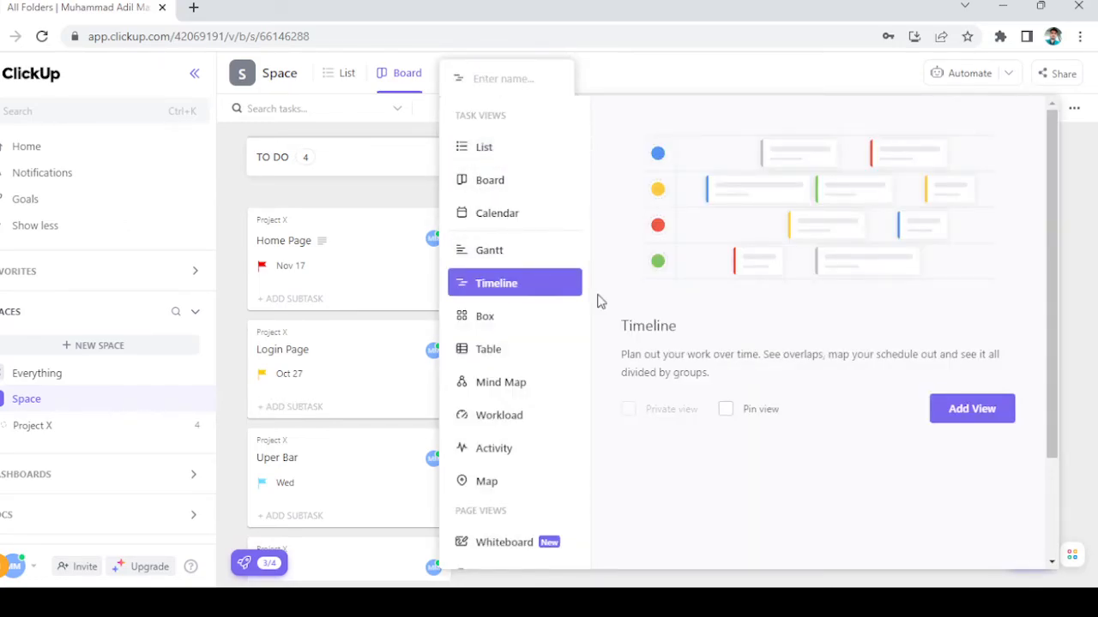
left_click(971, 415)
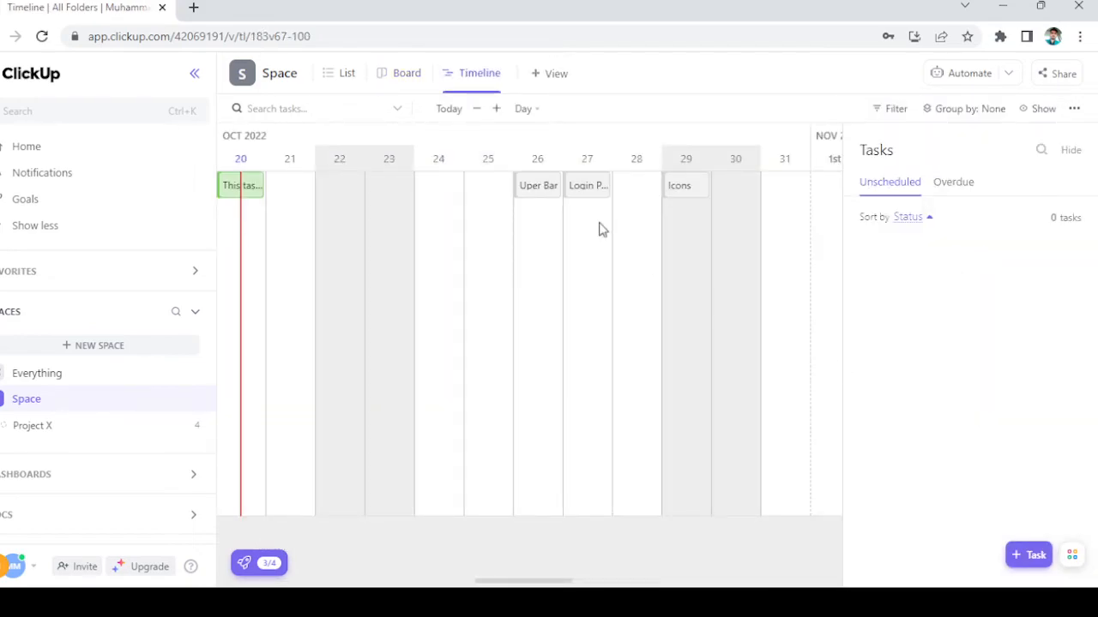
left_click(343, 74)
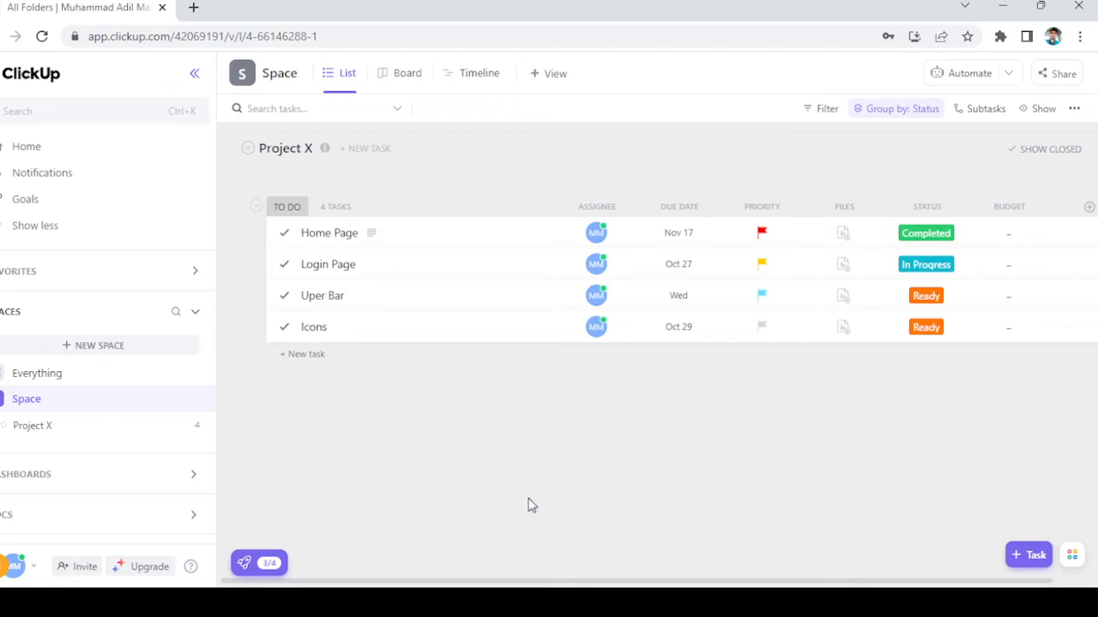
Start a new Custom Automation from the Automate menu's automation library
left_click(1010, 75)
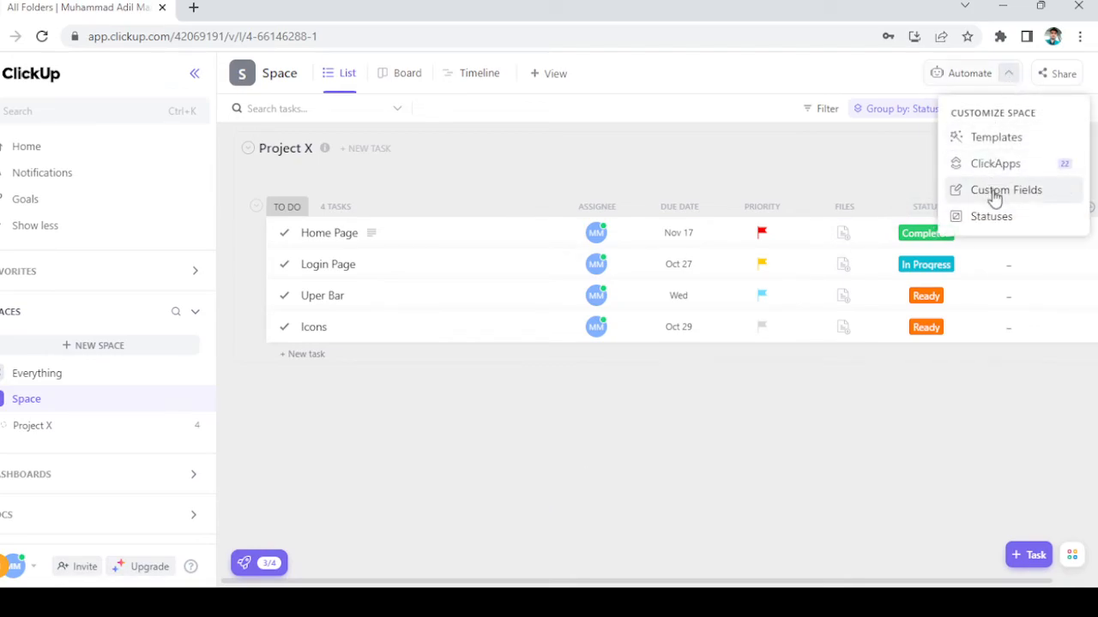
left_click(969, 79)
left_click(967, 78)
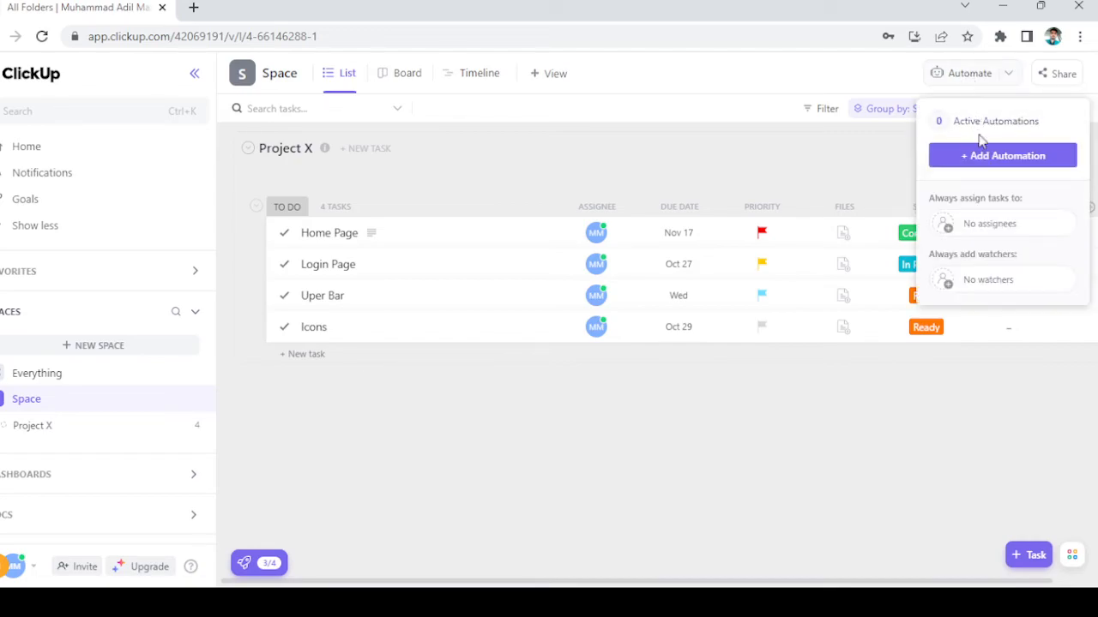
left_click(981, 163)
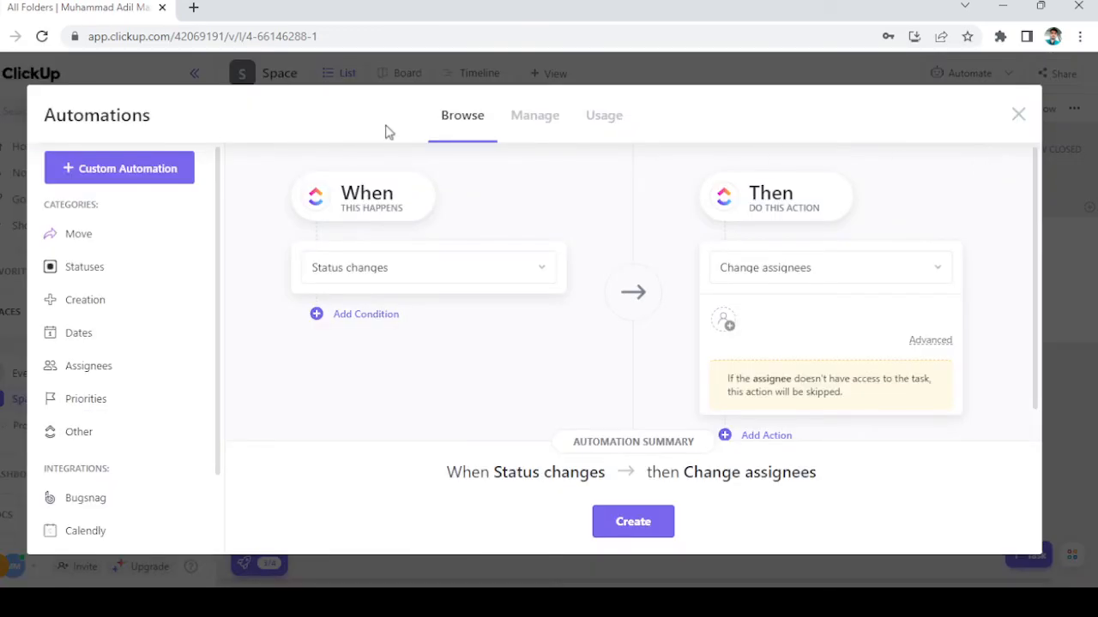
left_click(154, 169)
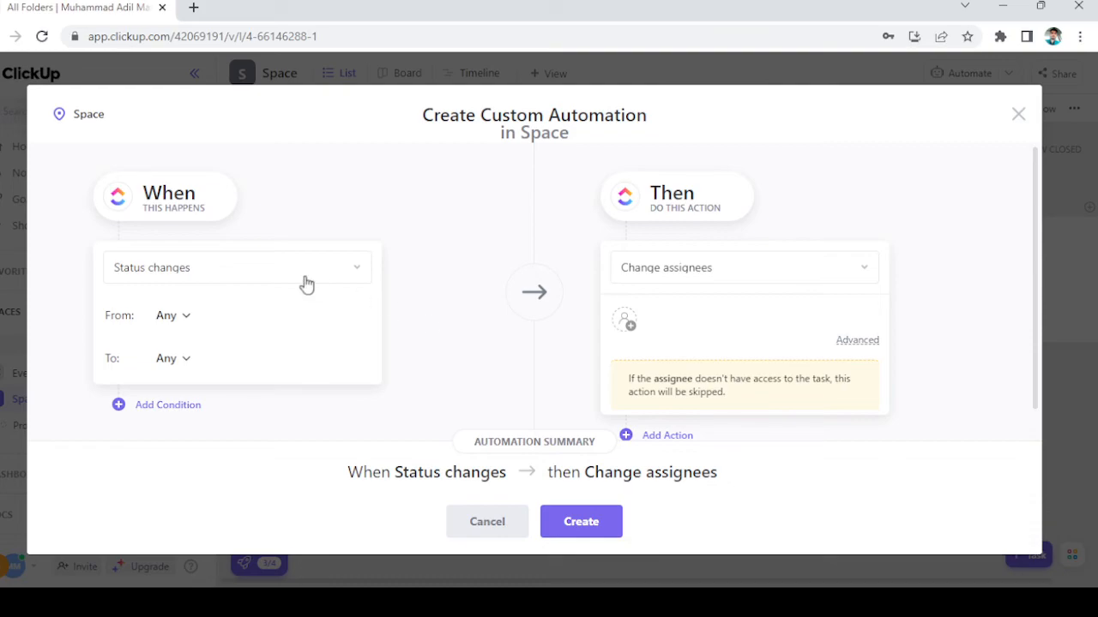
Open the When trigger dropdown currently set to Status changes
left_click(348, 277)
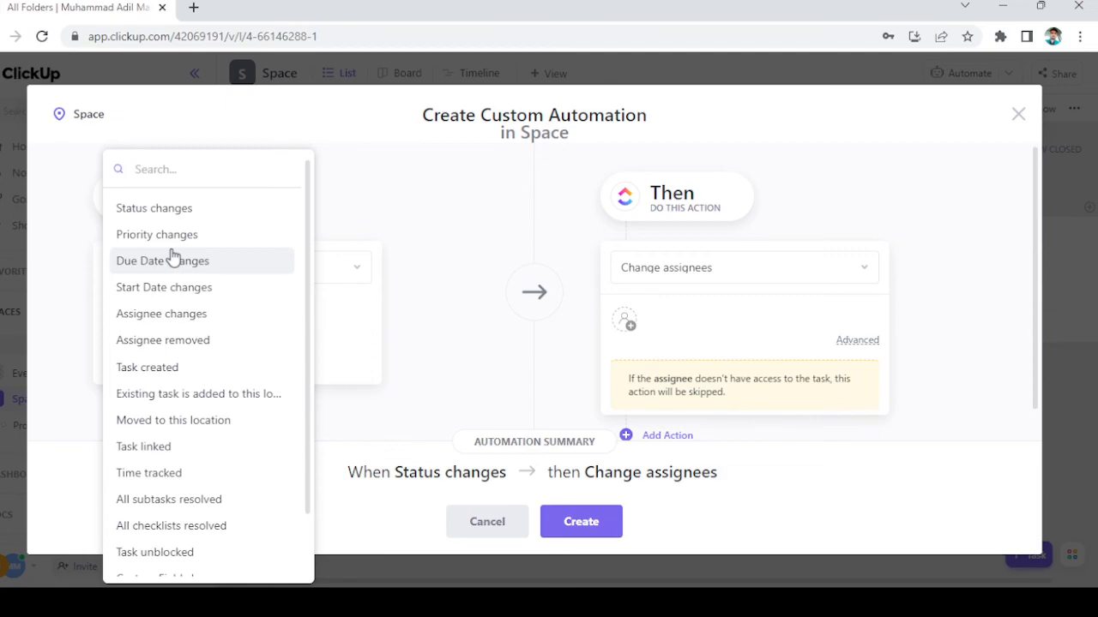
Set the trigger to Task created and make the Change assignees action assign Me
left_click(169, 375)
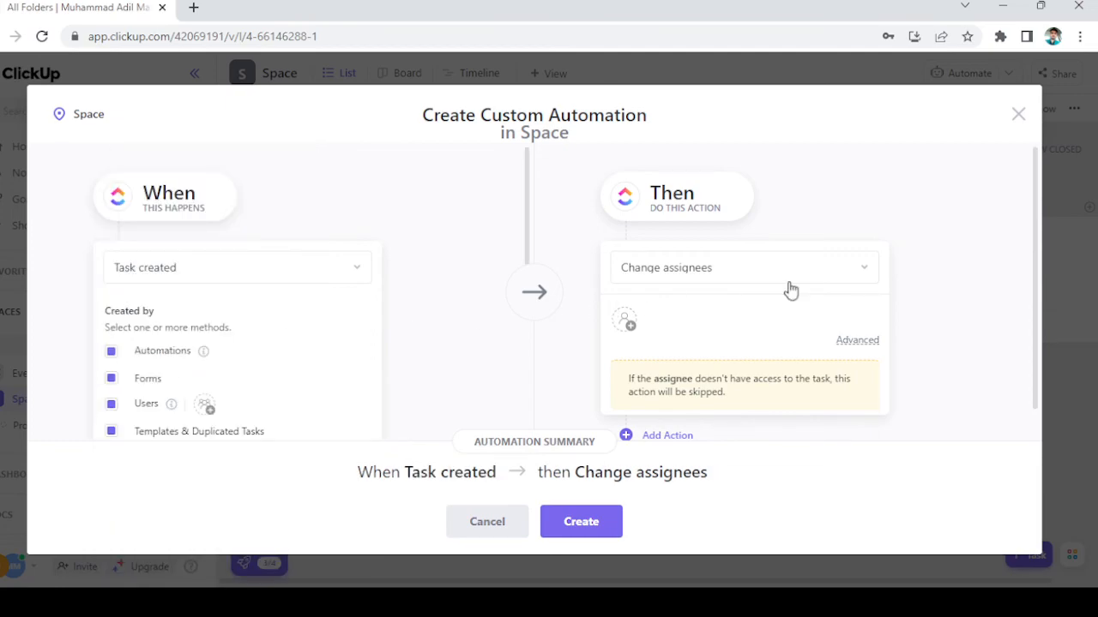
left_click(823, 283)
left_click(833, 317)
left_click(625, 323)
left_click(644, 327)
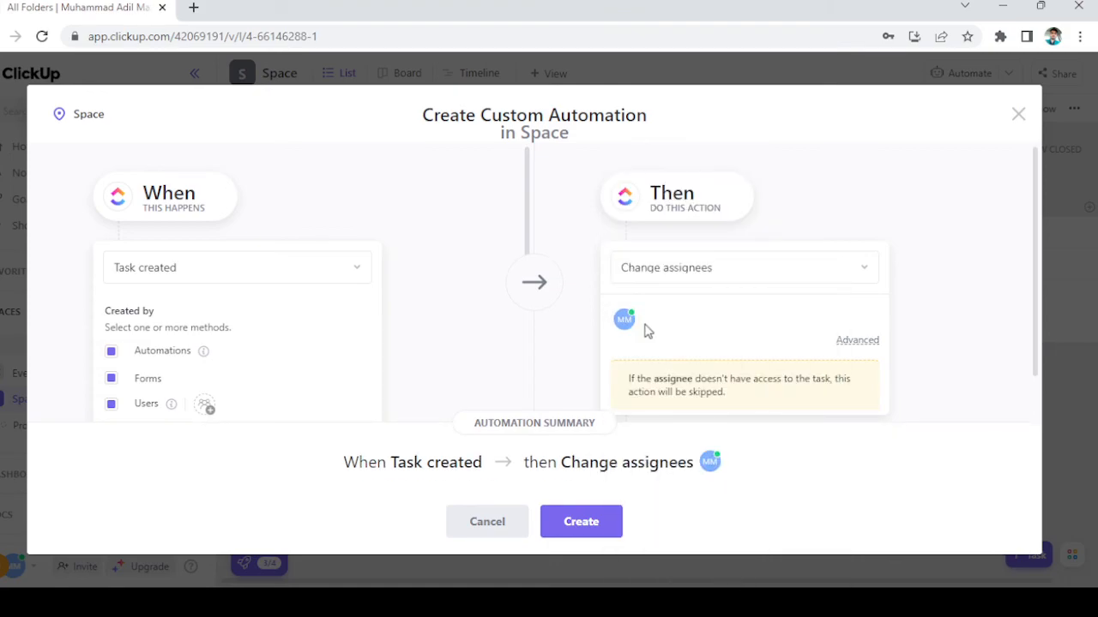